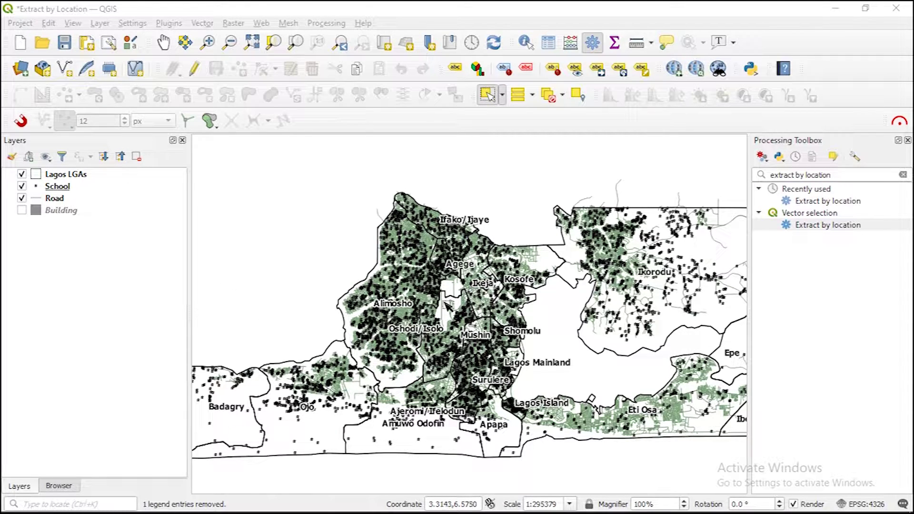
Zoom and pan the map toward Lagos Island until Eti Osa's roads and schools fill the view.
scroll(472, 295, "down", 1)
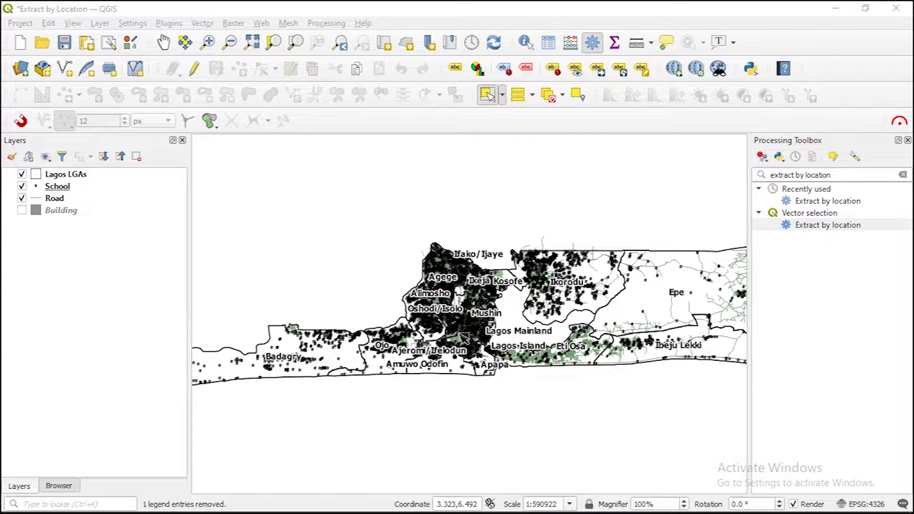
scroll(464, 336, "up", 1)
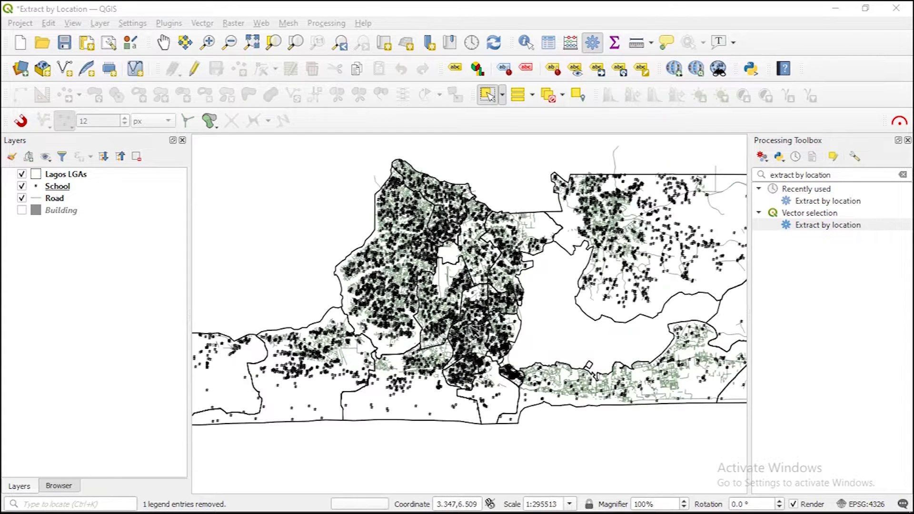
scroll(468, 291, "up", 1)
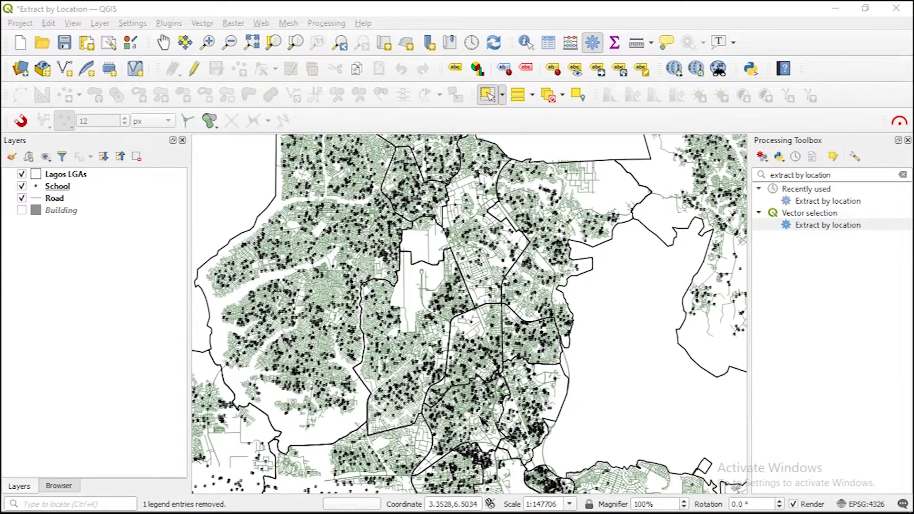
left_click_drag(570, 440, 504, 326)
left_click_drag(570, 321, 454, 338)
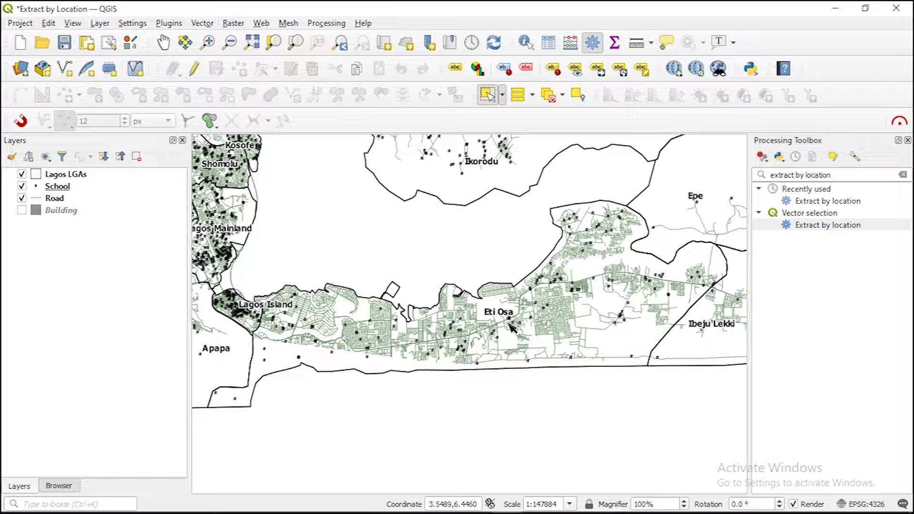
scroll(380, 358, "up", 1)
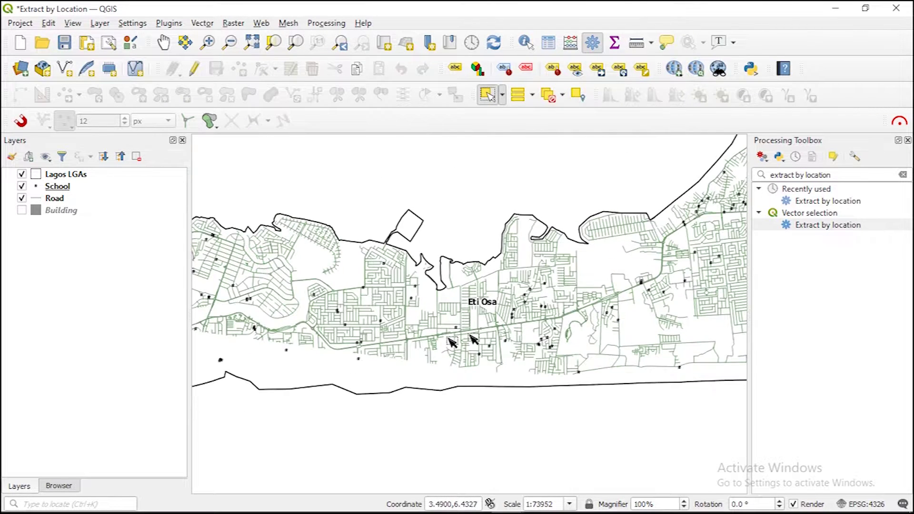
scroll(479, 339, "down", 1)
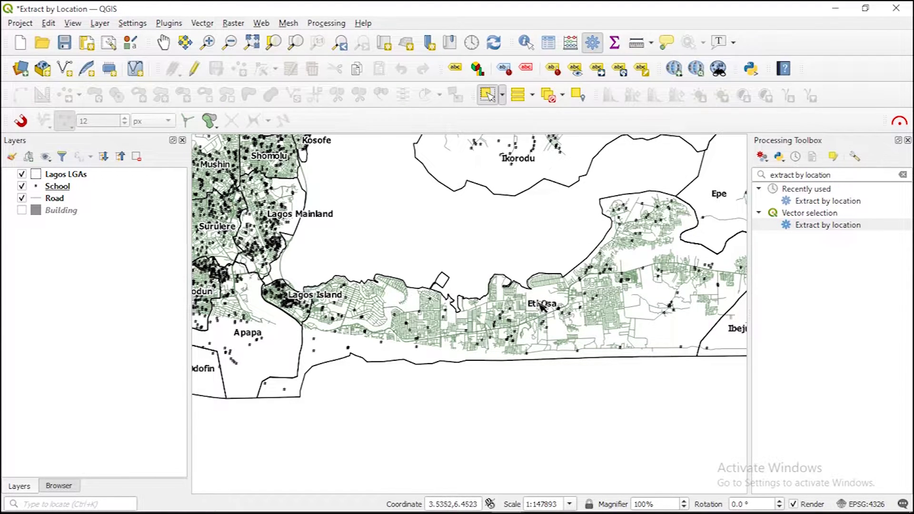
scroll(545, 308, "up", 1)
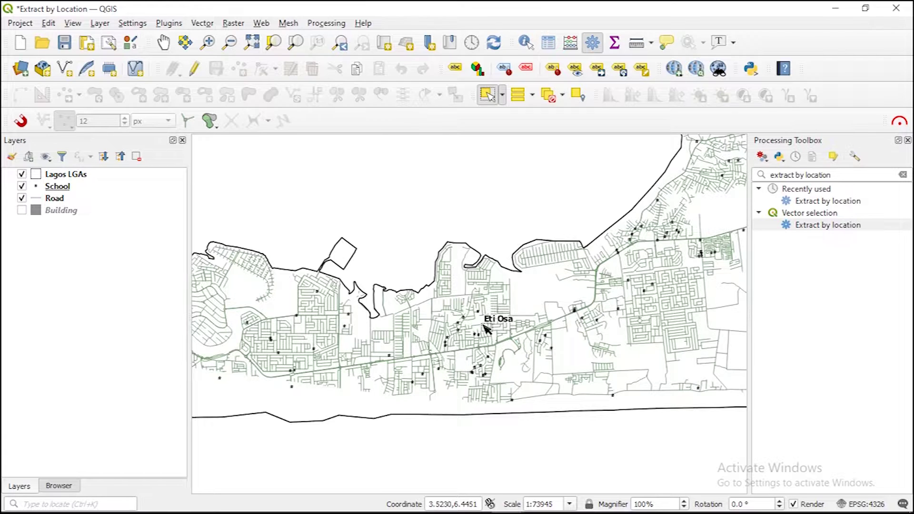
scroll(481, 330, "down", 1)
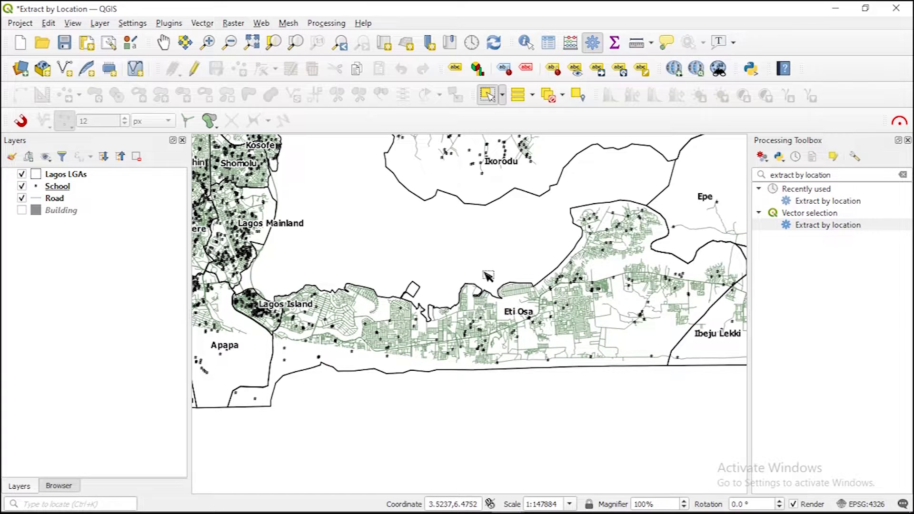
Select row 20 (Eti Osa) in the Lagos LGAs attribute table, then minimise the table.
right_click(63, 177)
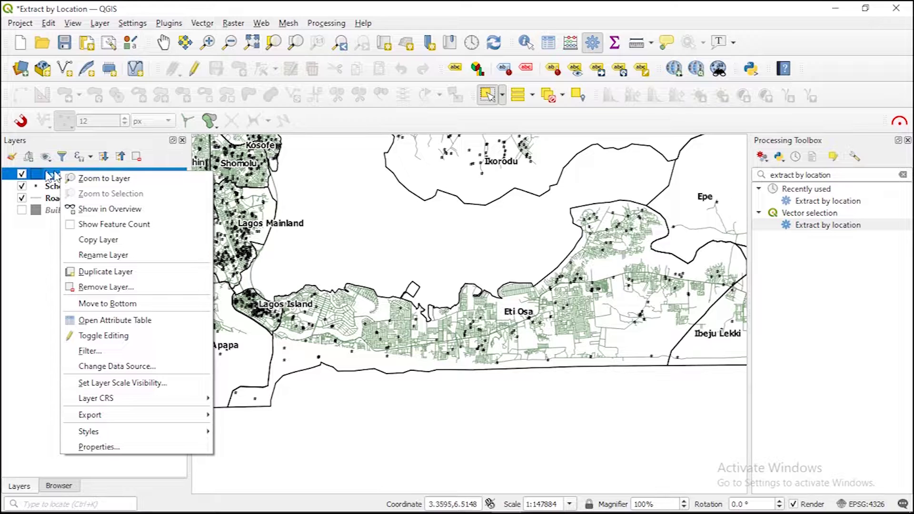
mouse_move(102, 418)
left_click(100, 320)
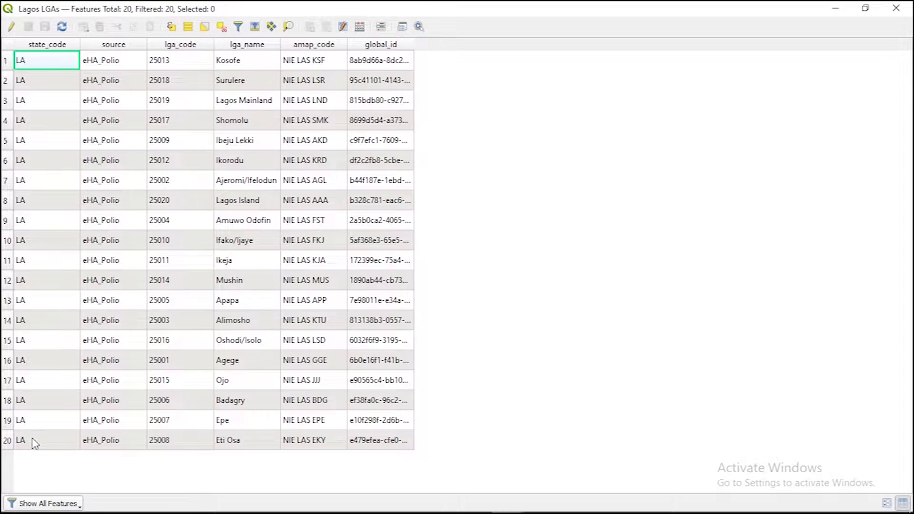
left_click(5, 443)
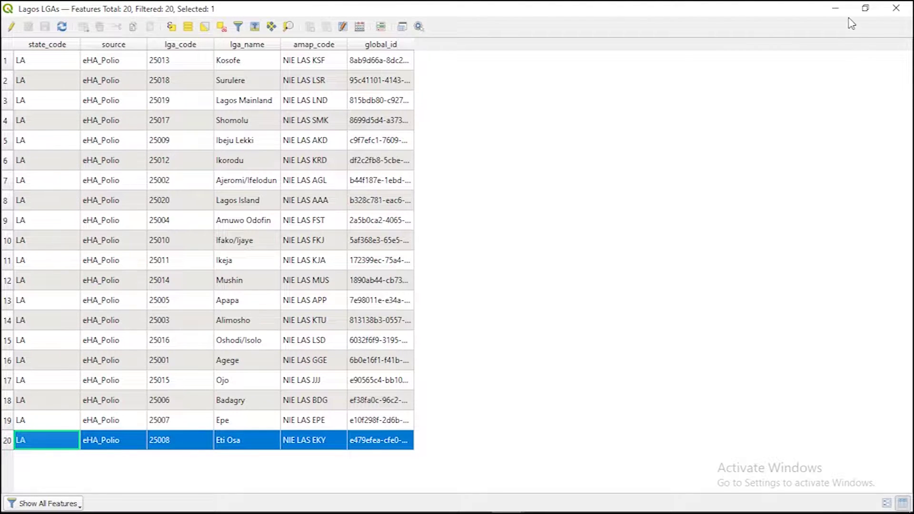
left_click(836, 9)
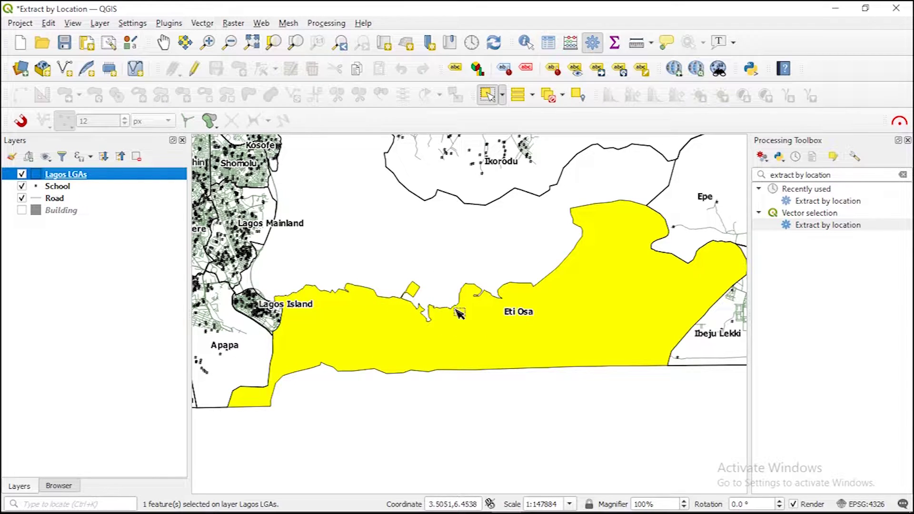
Save the selected Lagos LGAs feature as Eti Osa LGA.shp in the Extraction by Location folder.
right_click(84, 178)
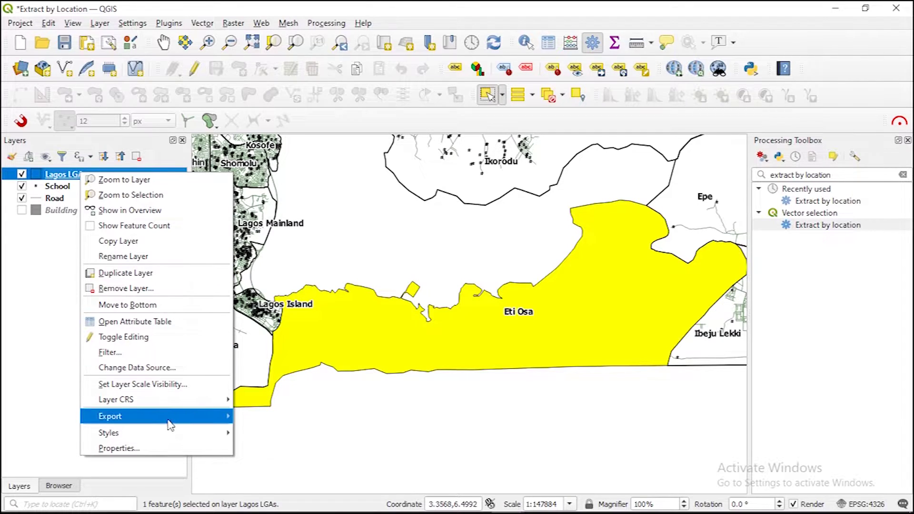
mouse_move(171, 417)
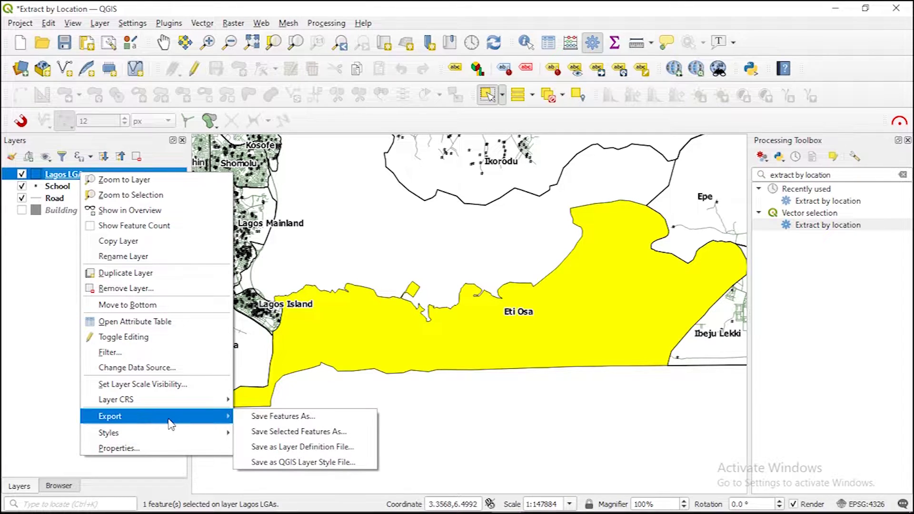
left_click(293, 432)
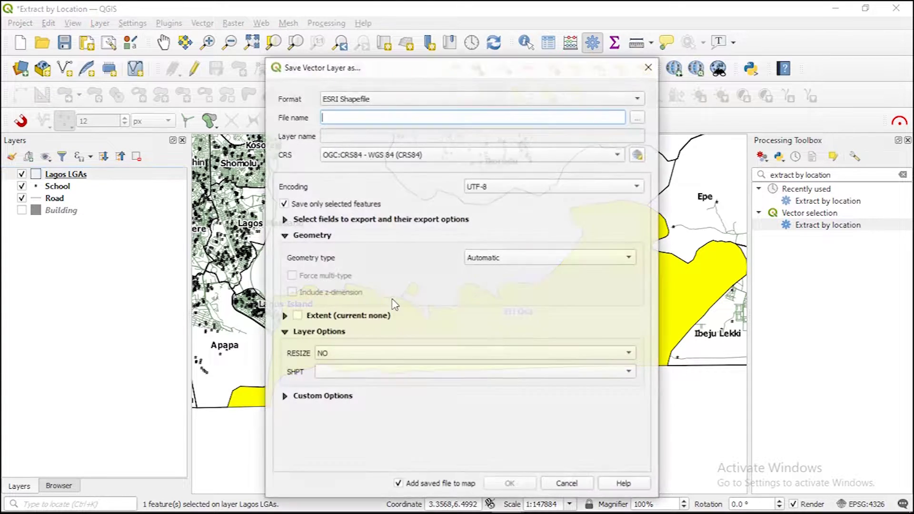
left_click(638, 116)
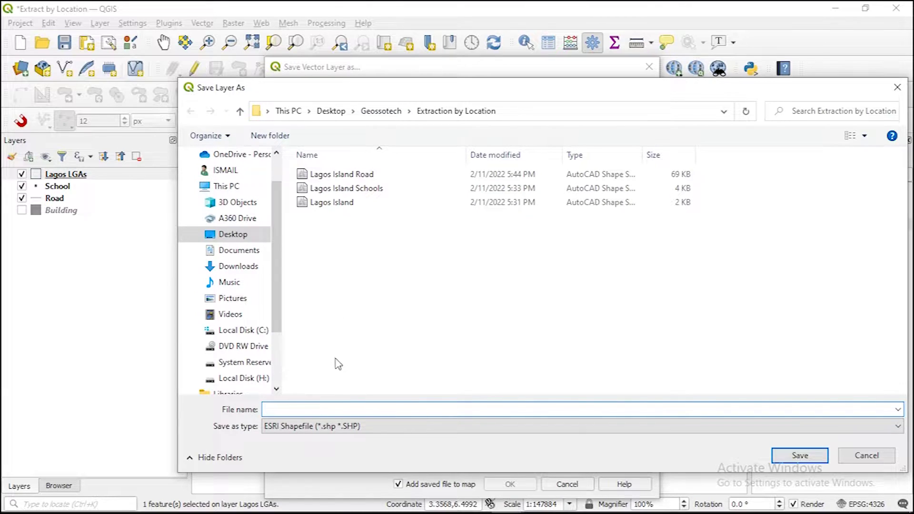
left_click(340, 408)
type("Eti Osa LGA")
left_click(800, 455)
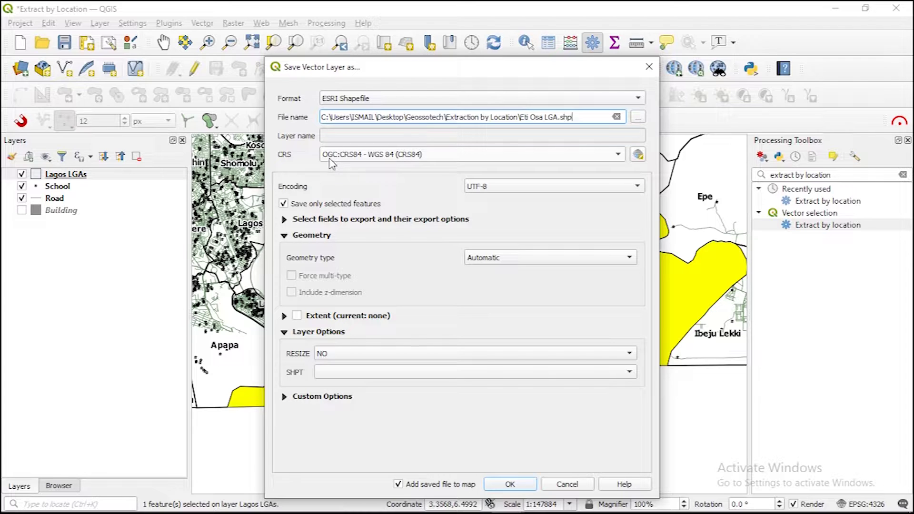
left_click(502, 484)
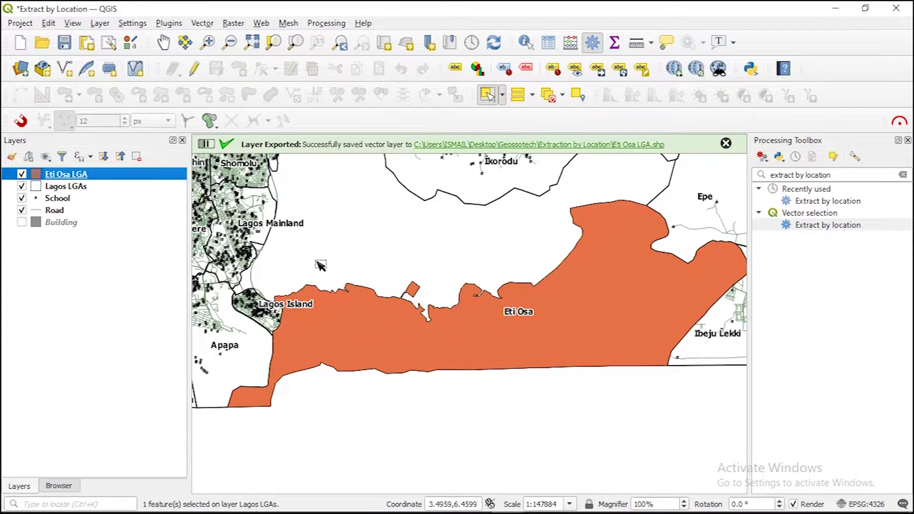
Hide Lagos LGAs and set the Eti Osa LGA simple fill to transparent.
left_click(21, 186)
scroll(354, 264, "down", 1)
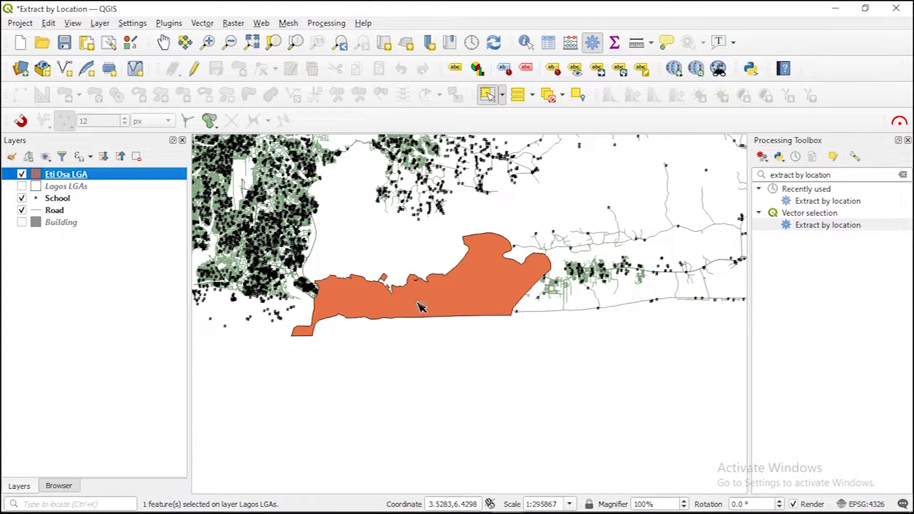
scroll(412, 296, "up", 1)
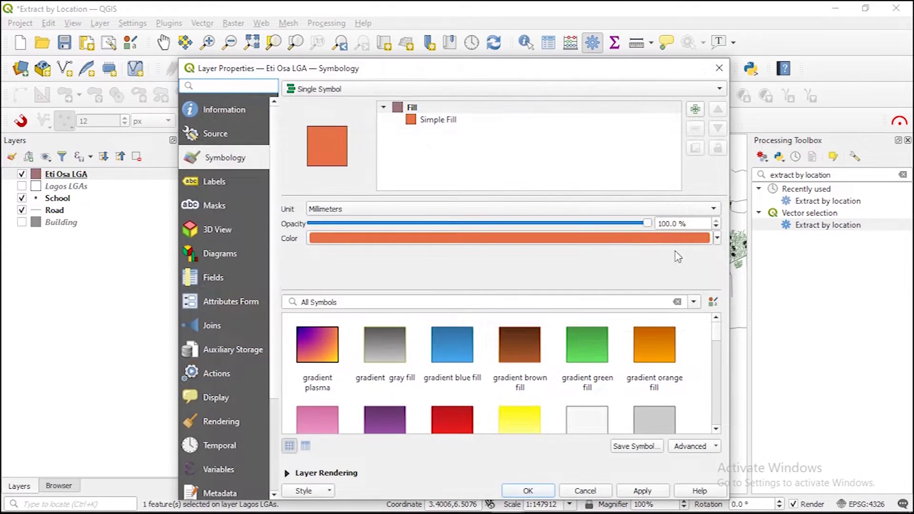
left_click(440, 120)
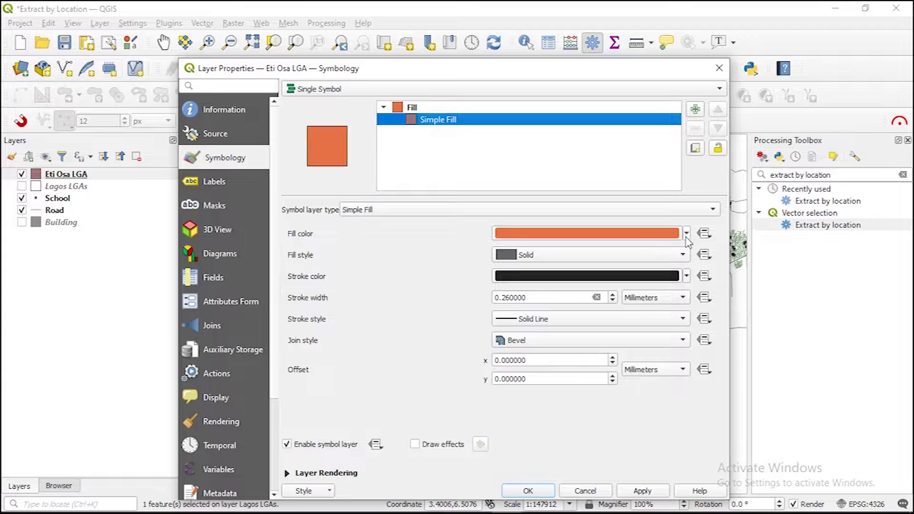
left_click(686, 233)
left_click(552, 214)
Give the Eti Osa LGA outline a 0.66 width and red colour, and apply the style.
left_click(686, 276)
left_click(476, 260)
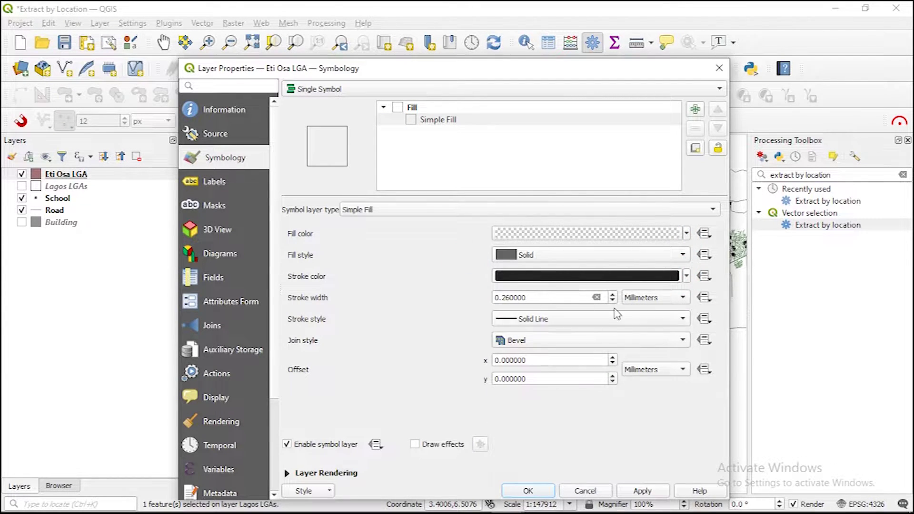
left_click(613, 295)
left_click(686, 276)
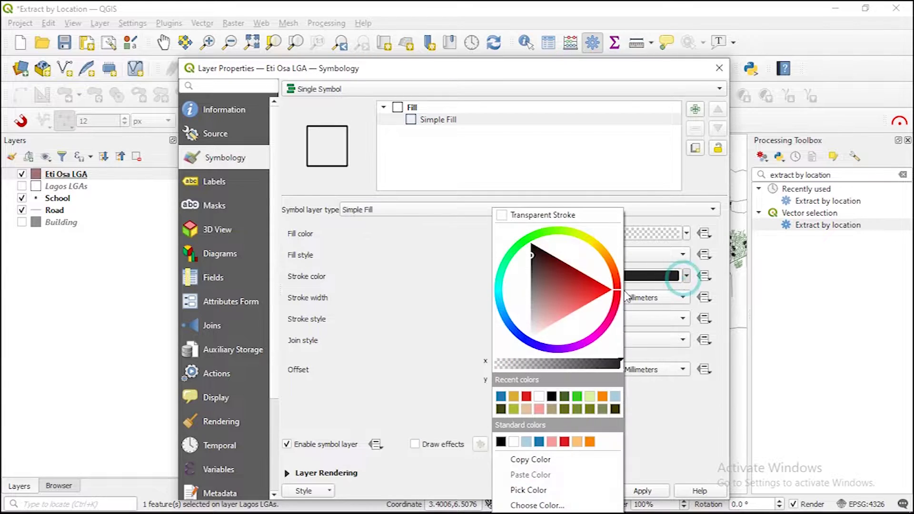
left_click(526, 396)
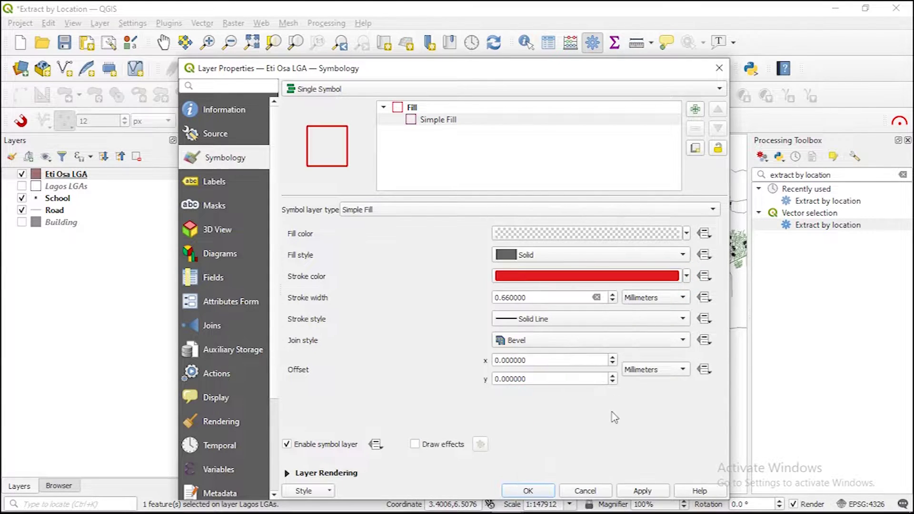
left_click(641, 491)
left_click(530, 491)
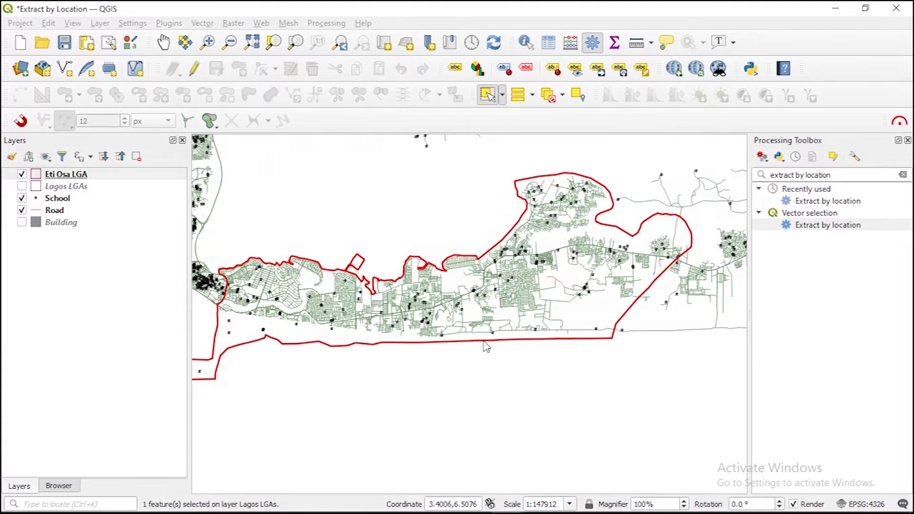
scroll(505, 343, "up", 1)
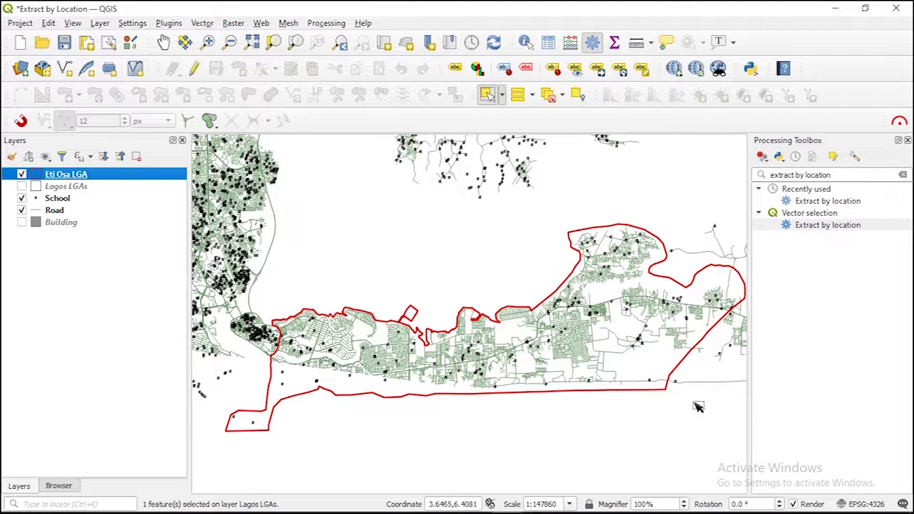
Find the Extract by location tool in the Processing Toolbox and open it.
left_click(810, 174)
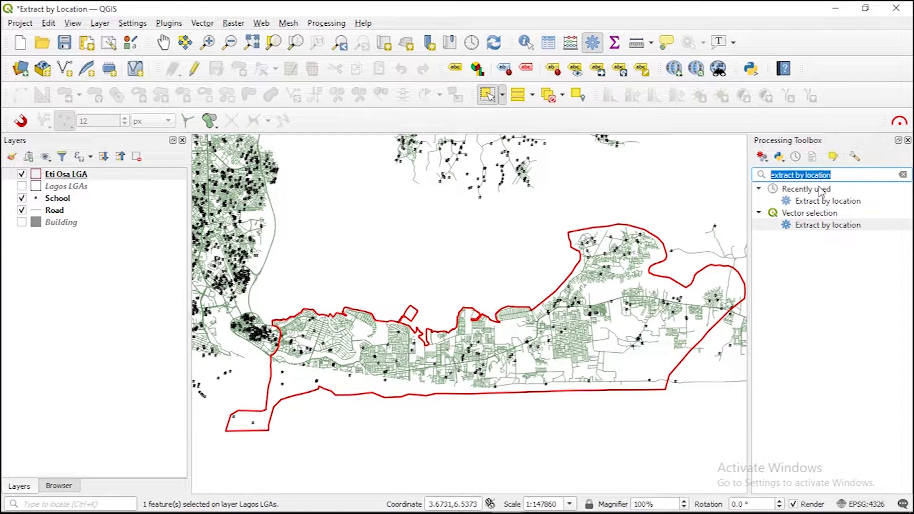
type("EXTRACT")
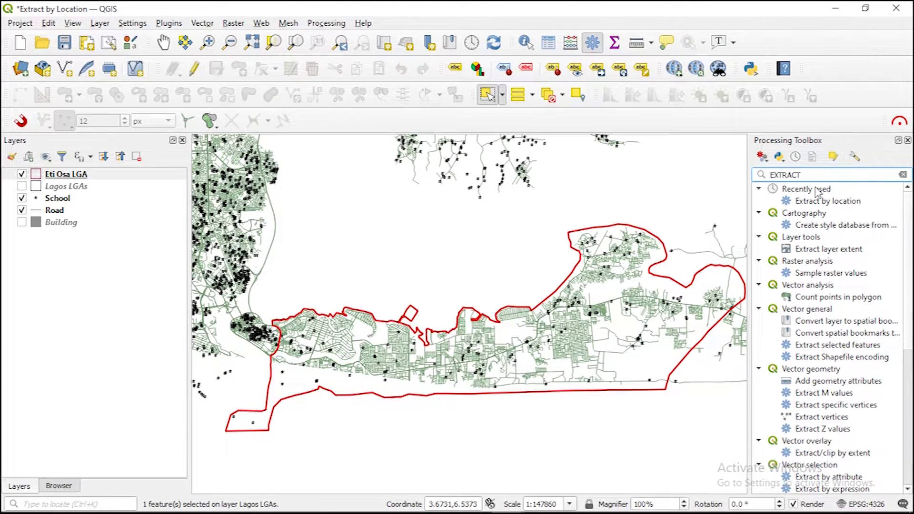
double_click(817, 197)
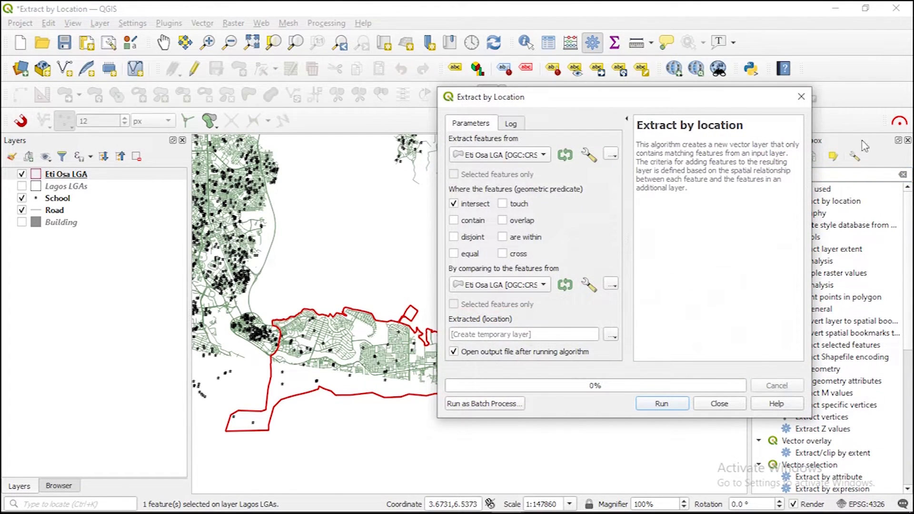
left_click(801, 97)
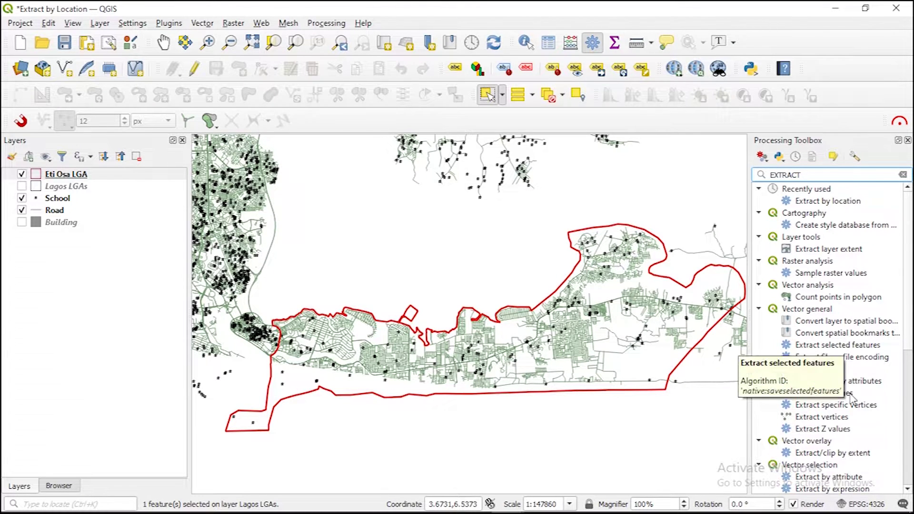
scroll(850, 453, "down", 2)
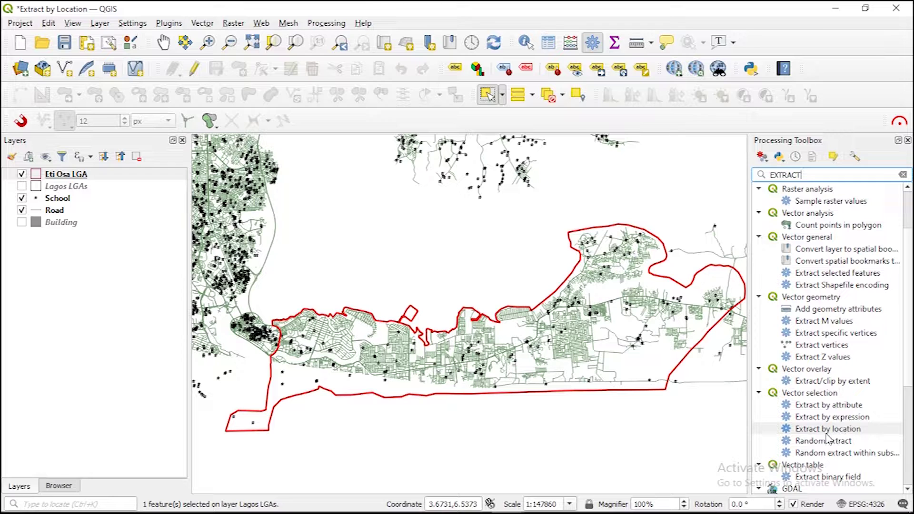
double_click(840, 430)
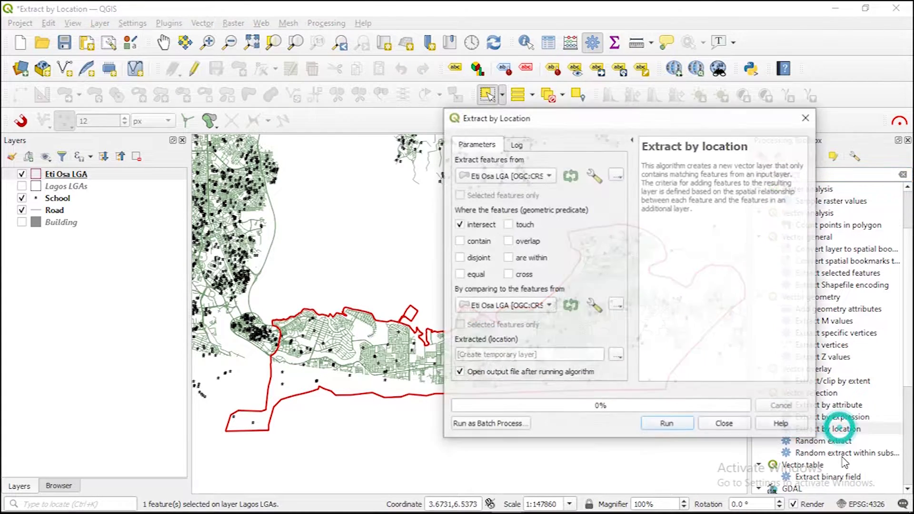
left_click_drag(552, 122, 580, 81)
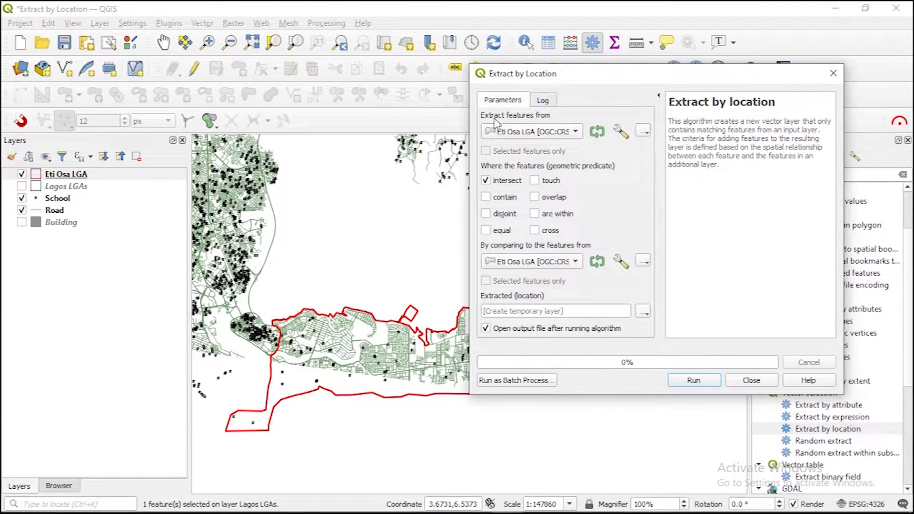
Extract School points that are within Eti Osa LGA, replacing the intersect predicate.
left_click(521, 133)
left_click(522, 175)
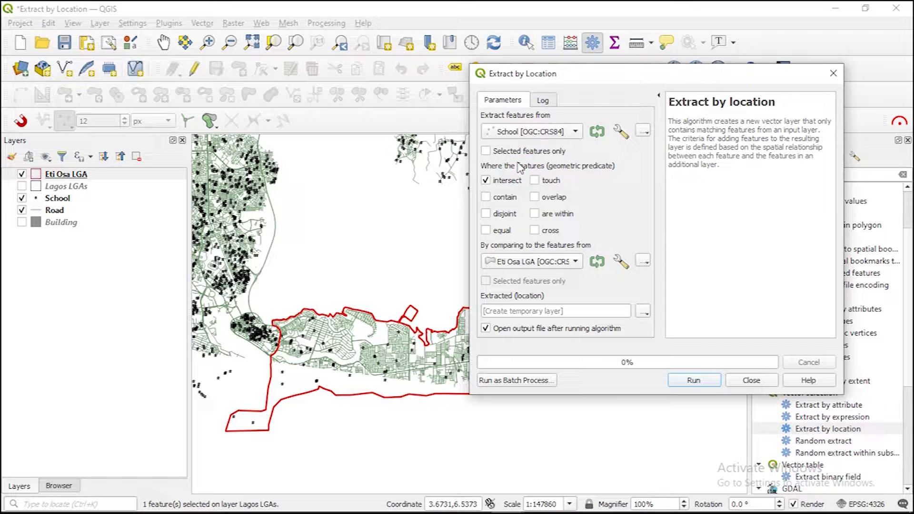
left_click(535, 214)
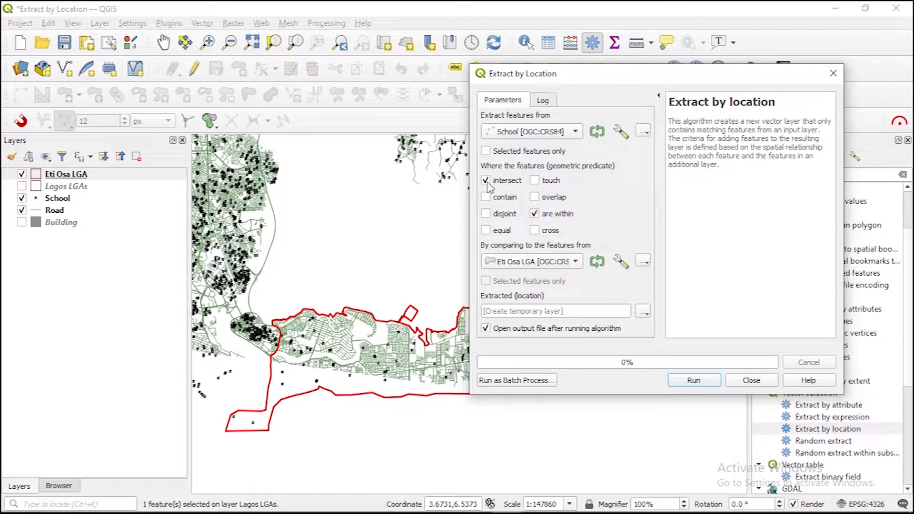
left_click(486, 180)
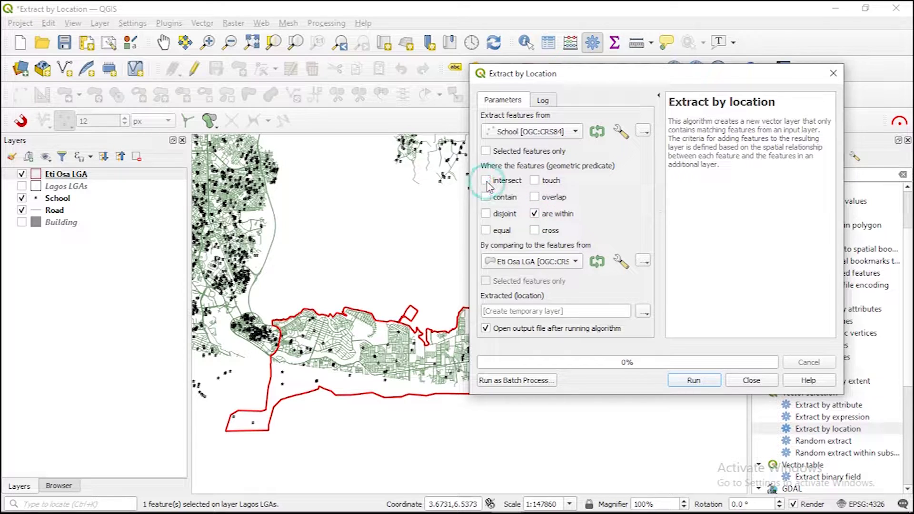
left_click(514, 263)
left_click(555, 261)
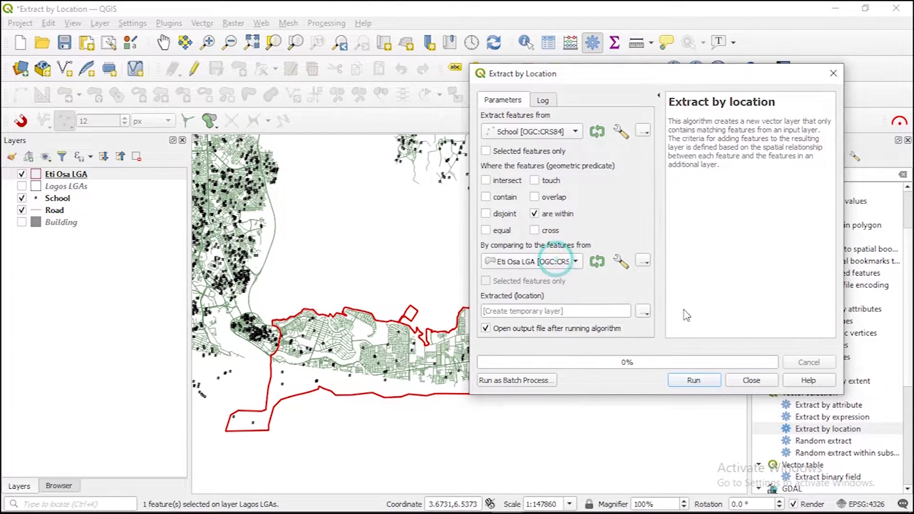
left_click(690, 380)
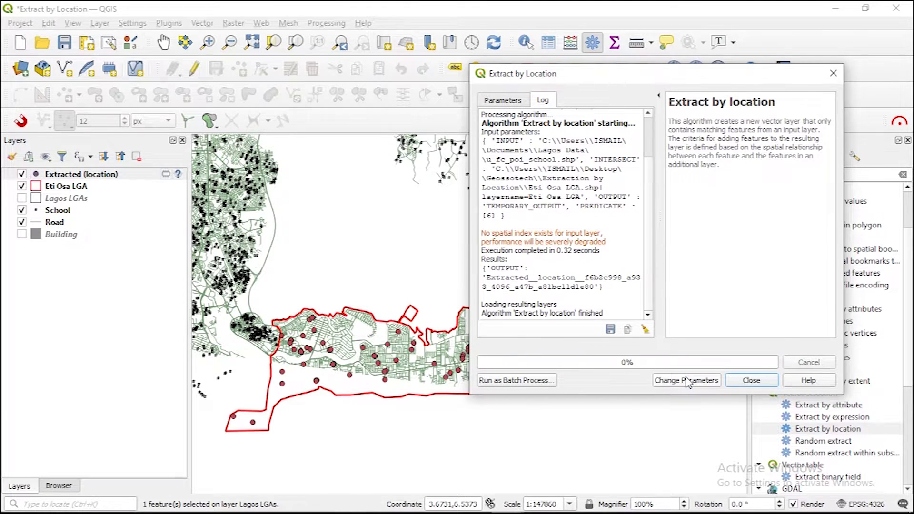
left_click(751, 380)
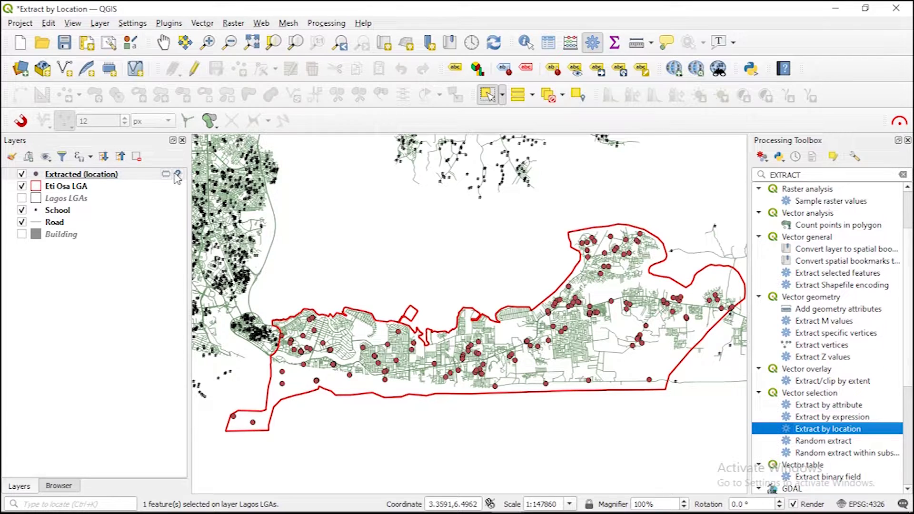
Export the Extracted (location) layer under the file name Eti Osa Schools.shp.
right_click(109, 178)
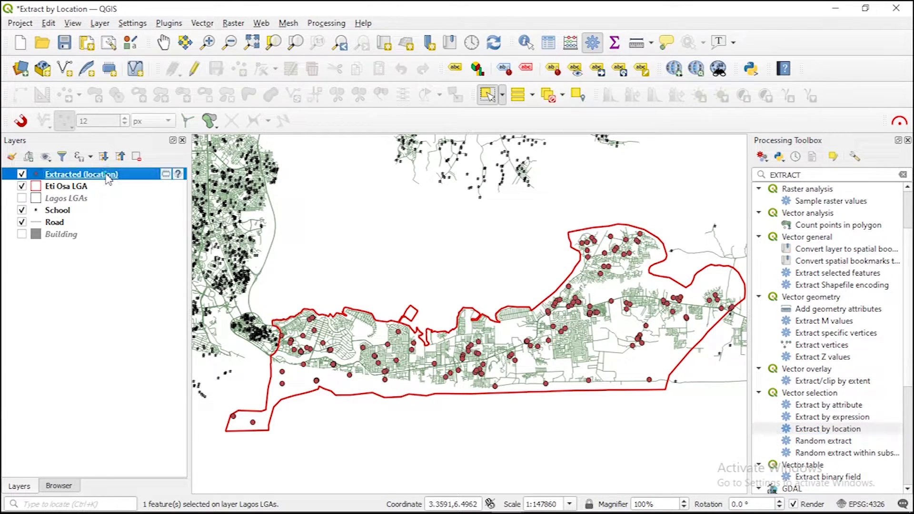
mouse_move(163, 431)
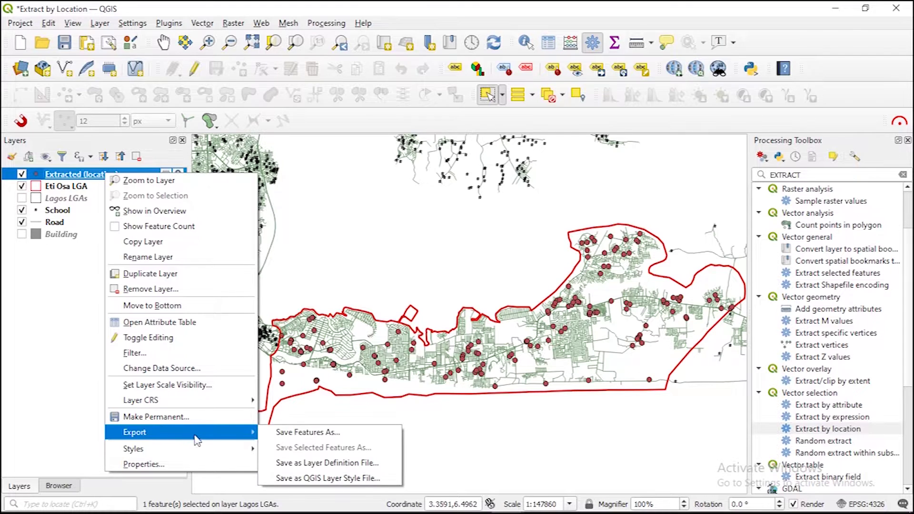
left_click(285, 431)
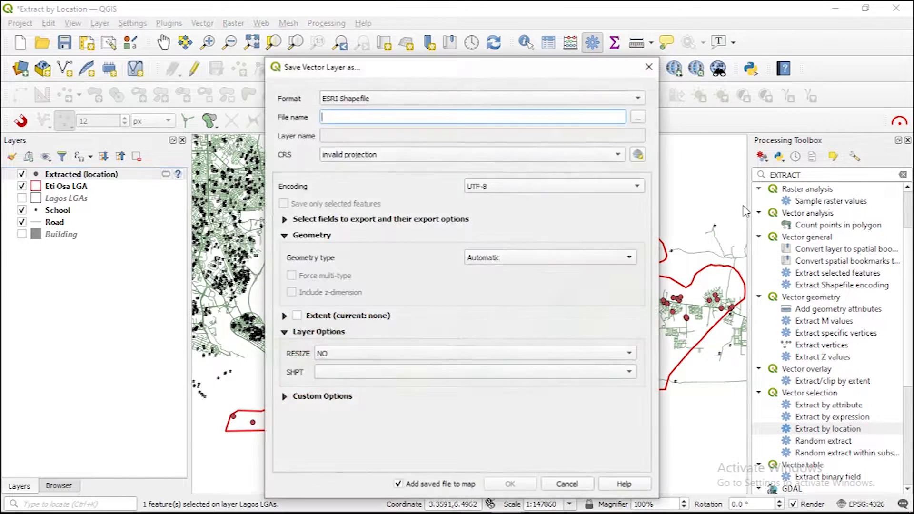
left_click(637, 117)
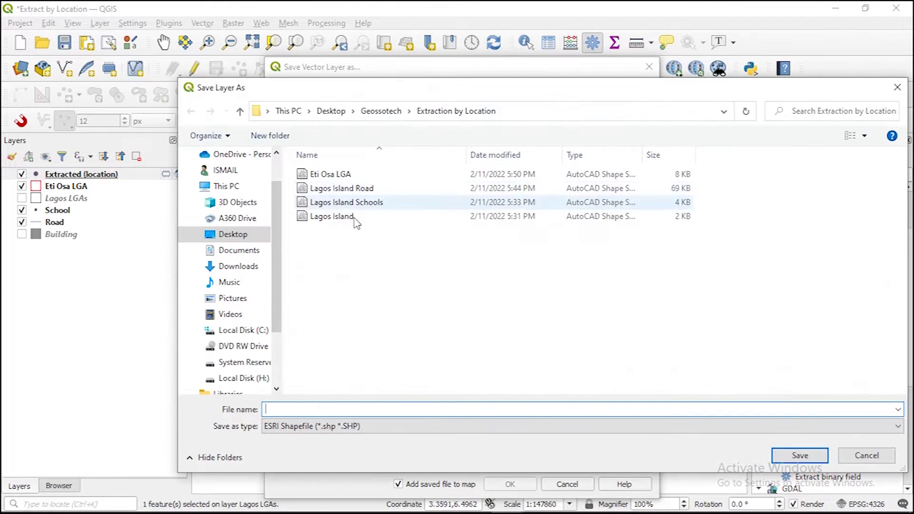
left_click(332, 172)
left_click(337, 409)
left_click(340, 408)
key("BackSpace")
key("BackSpace")
key("BackSpace")
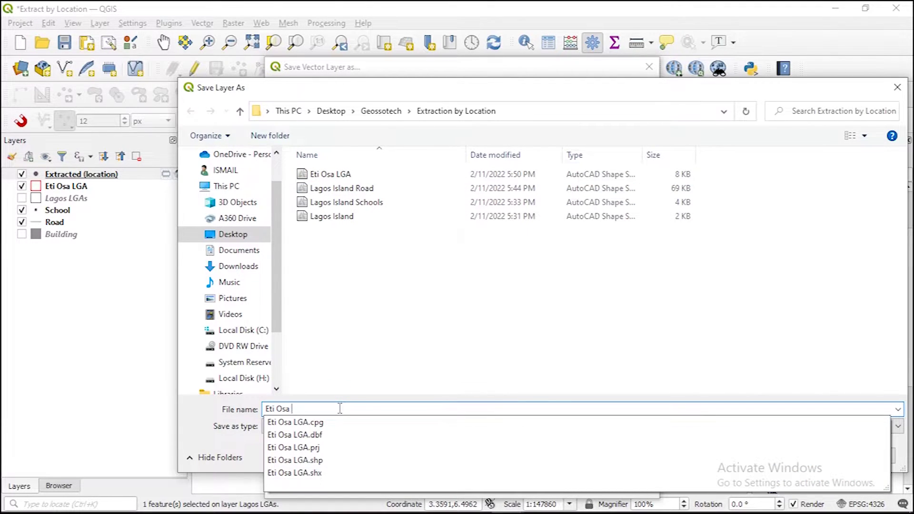
type("s")
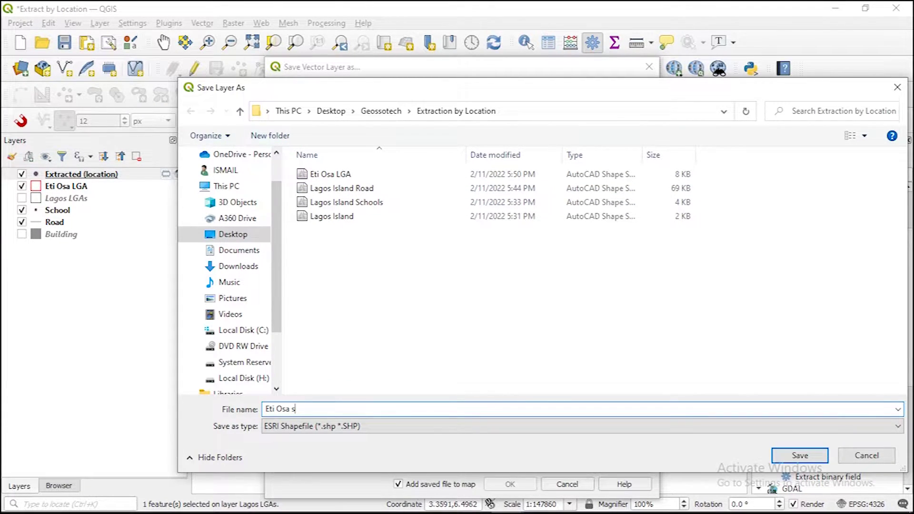
type("C")
key("BackSpace")
key("BackSpace")
type("Schools")
left_click(800, 455)
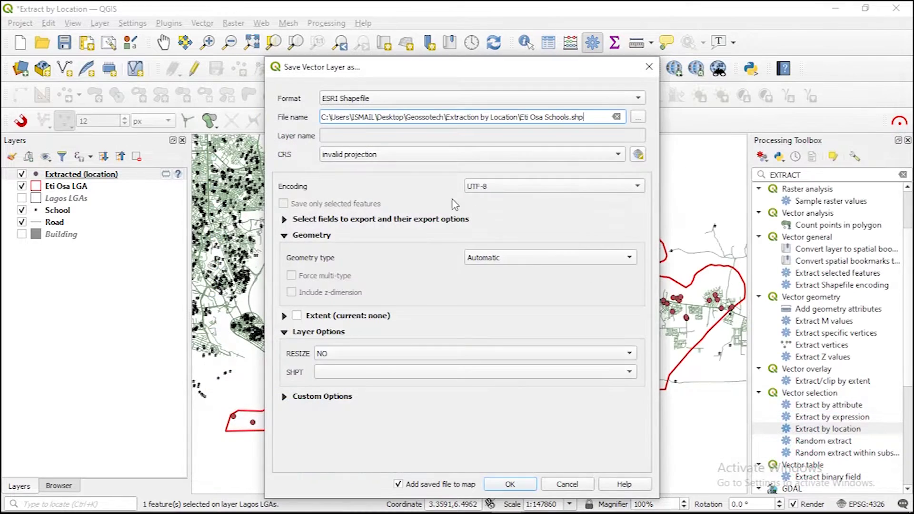
Set the output CRS to EPSG:4326 - WGS 84 and save, adding the layer to the map.
left_click(398, 155)
left_click(386, 169)
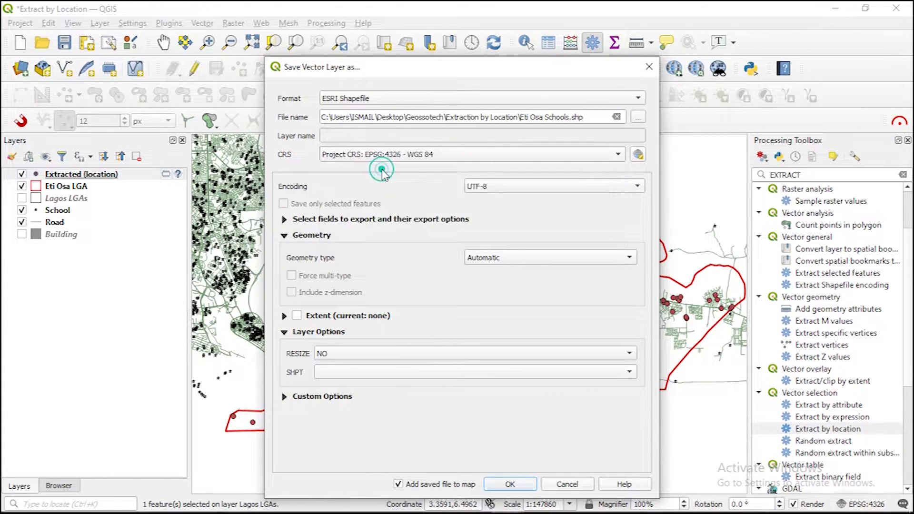
left_click(511, 484)
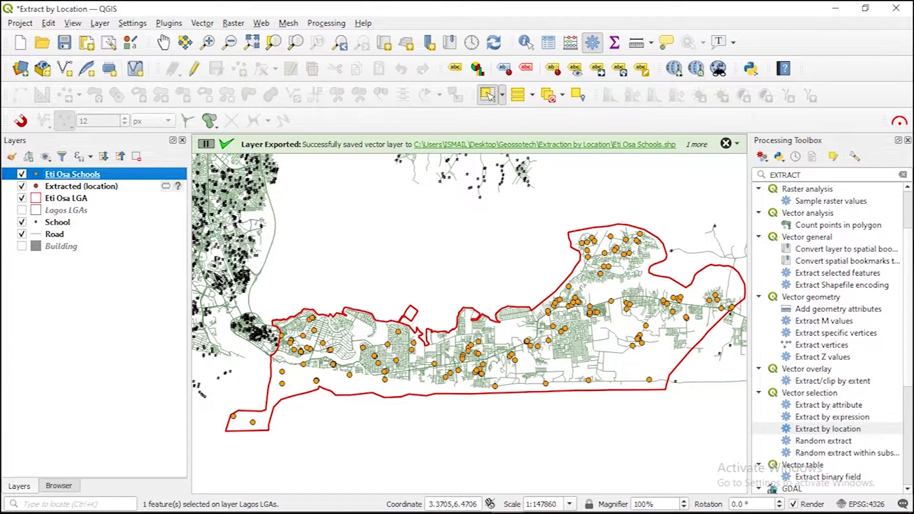
Remove the temporary Extracted (location) layer and hide the original School layer.
left_click(70, 189)
right_click(70, 190)
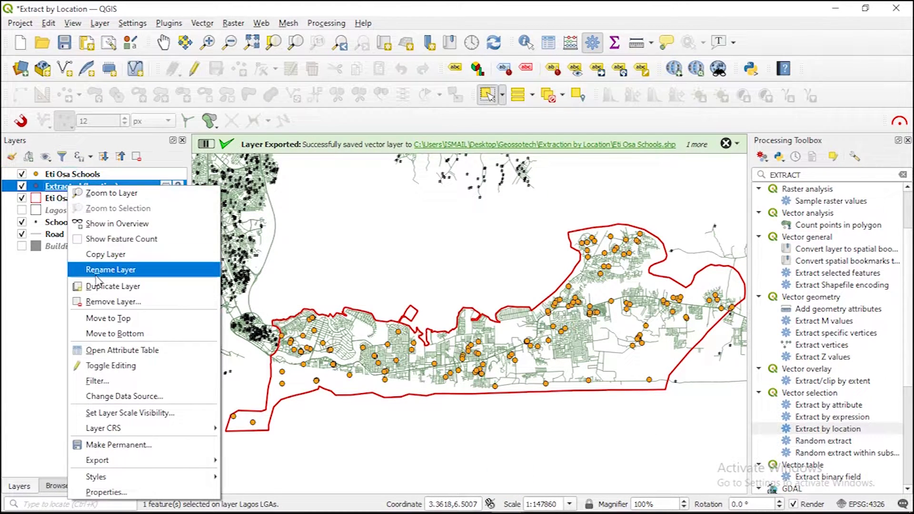
left_click(101, 303)
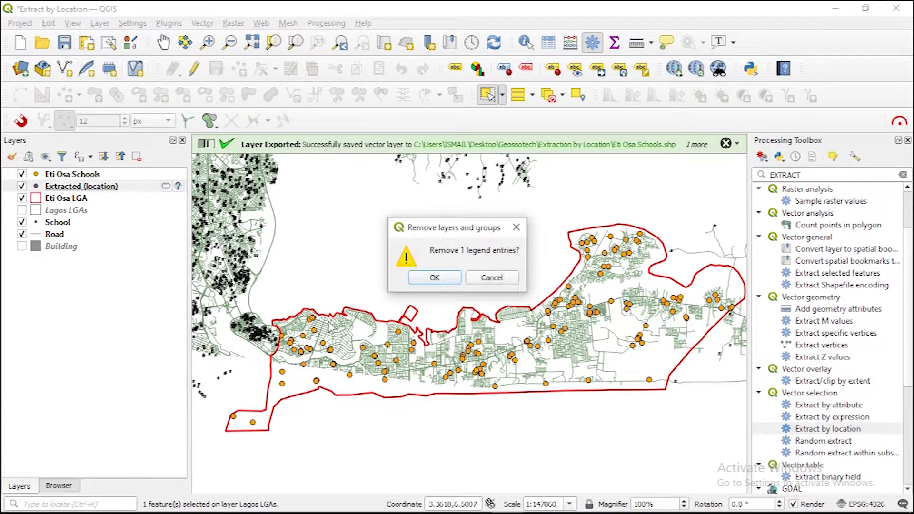
left_click(424, 278)
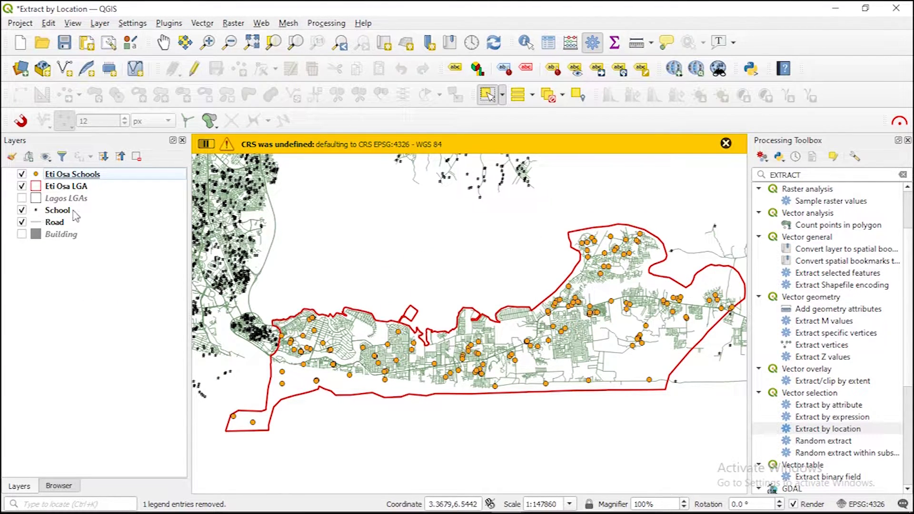
left_click(21, 210)
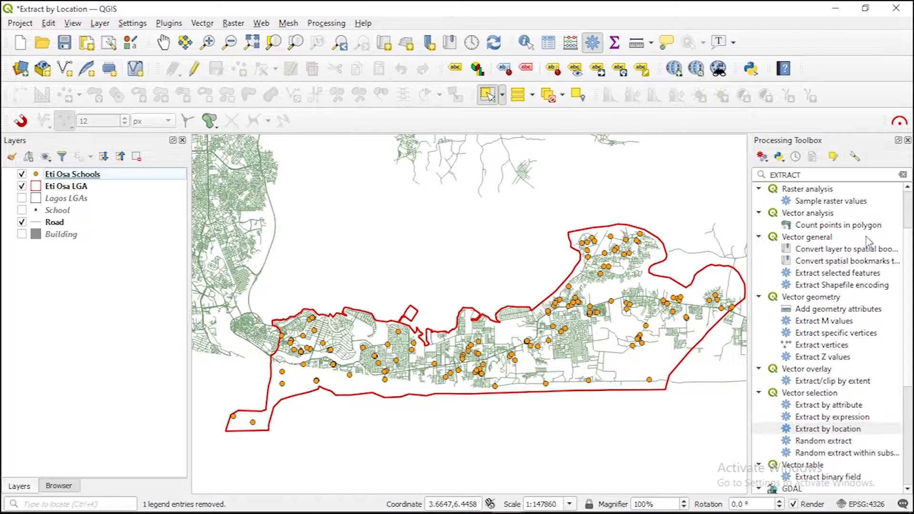
Run Extract by location on Road with only 'are within' checked against Eti Osa LGA.
double_click(833, 429)
left_click(534, 132)
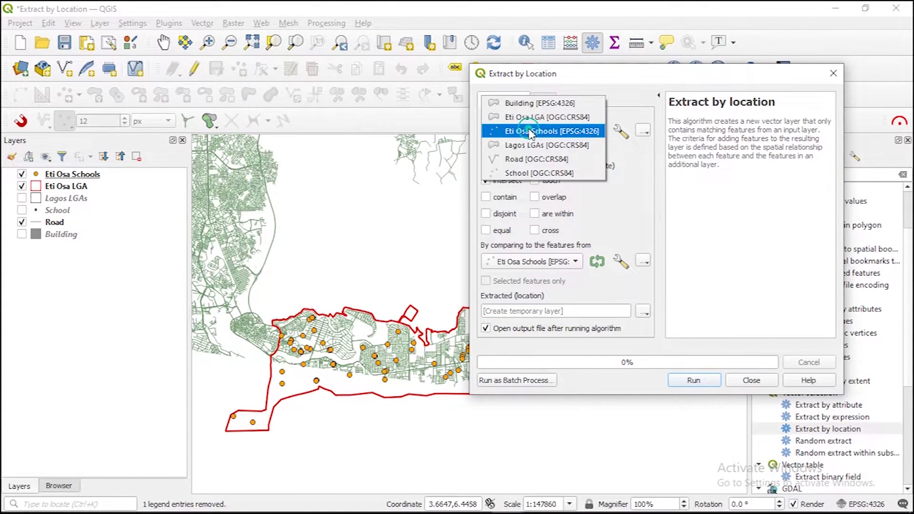
left_click(525, 159)
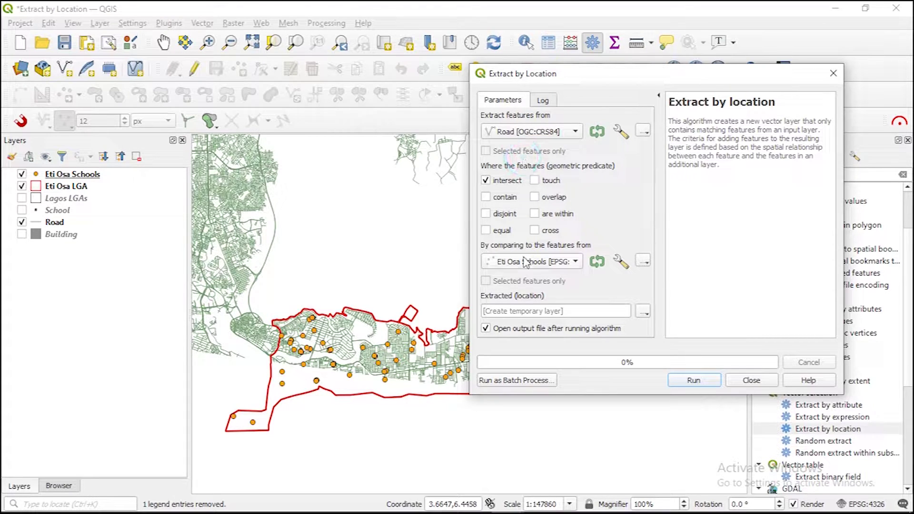
left_click(535, 215)
left_click(485, 181)
left_click(528, 261)
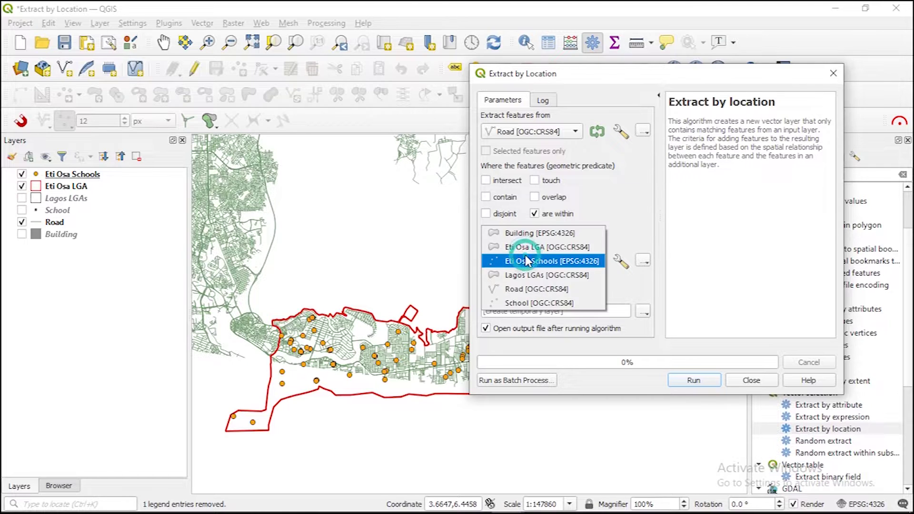
left_click(526, 248)
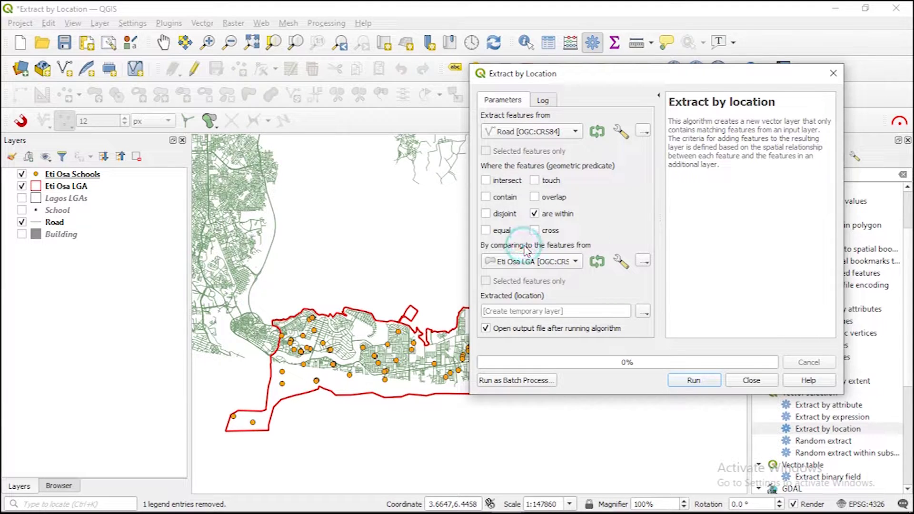
left_click(693, 380)
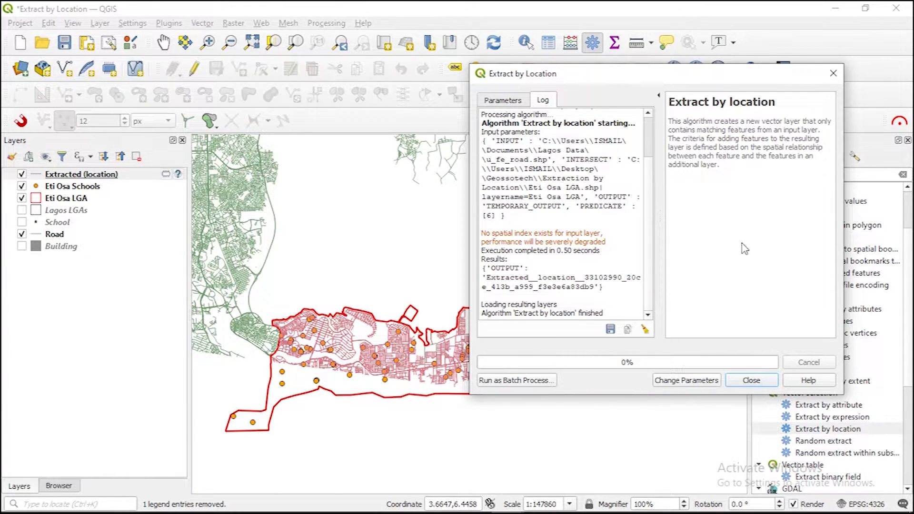
left_click(833, 73)
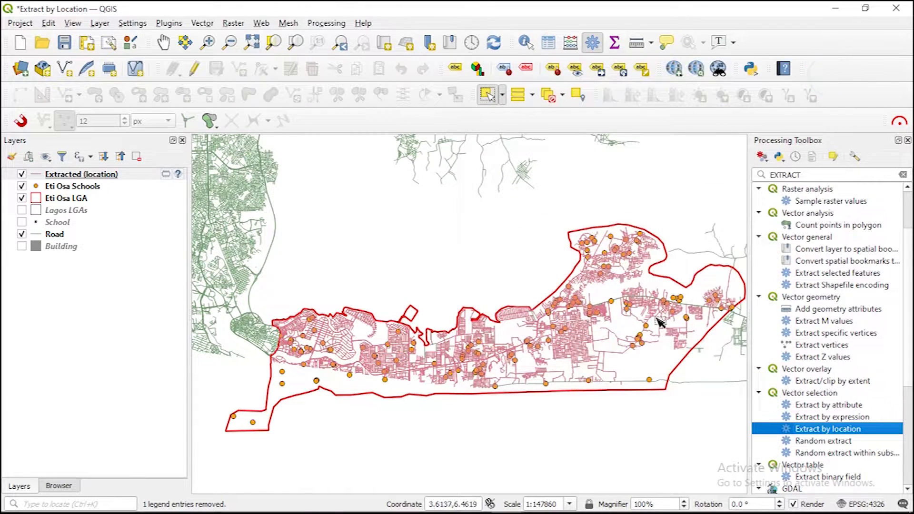
left_click(22, 234)
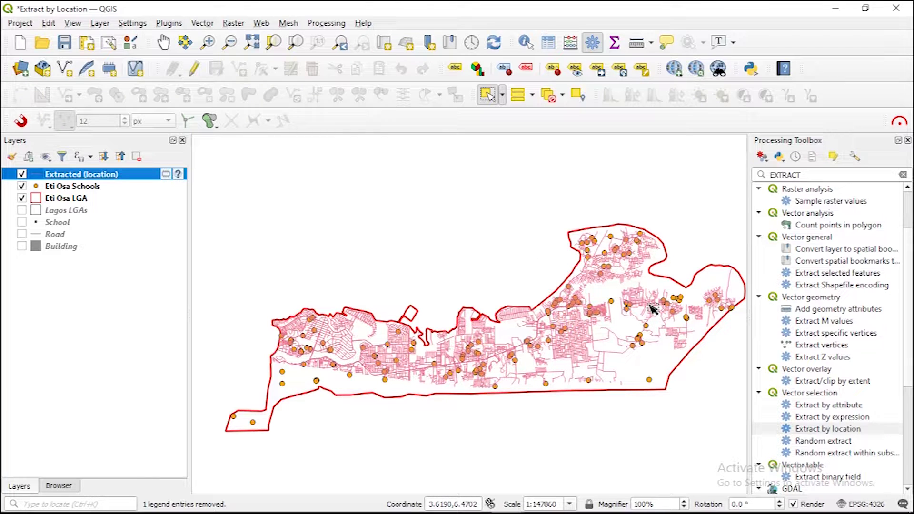
scroll(662, 326, "up", 1)
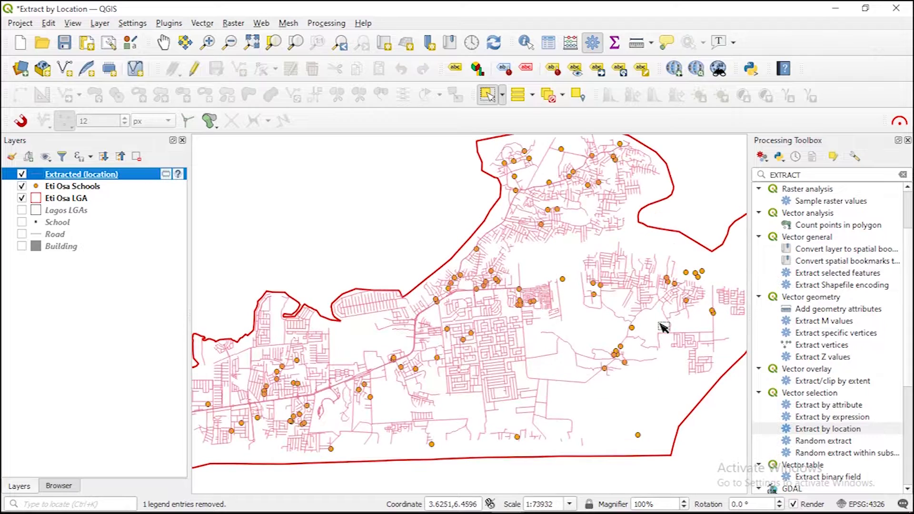
scroll(528, 292, "up", 1)
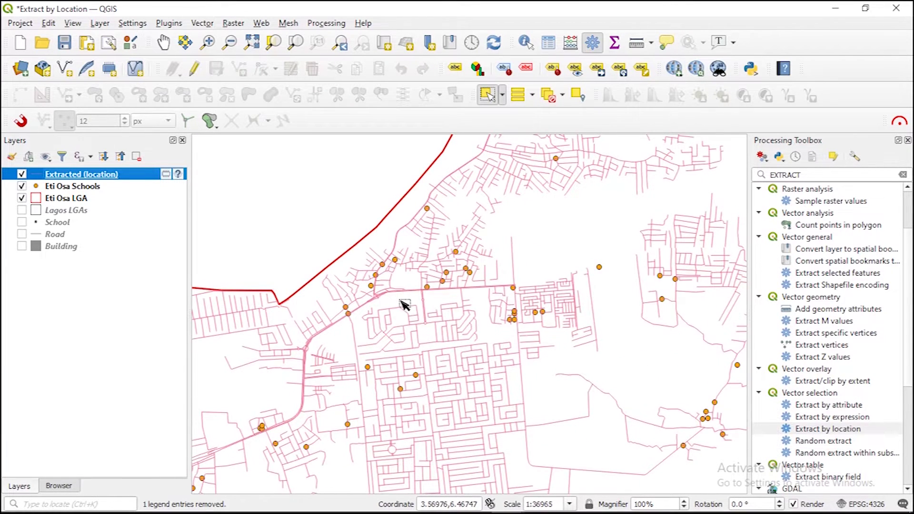
scroll(547, 296, "up", 1)
scroll(495, 282, "up", 1)
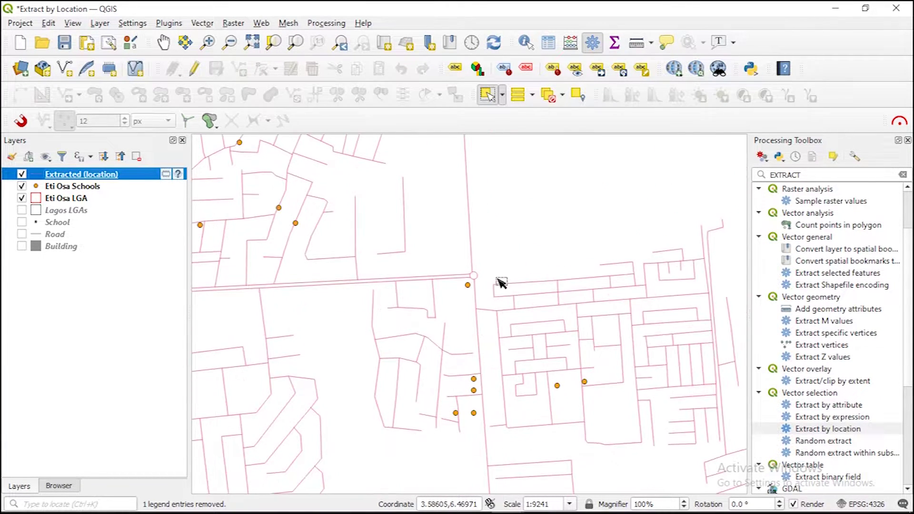
scroll(578, 272, "down", 1)
left_click_drag(662, 297, 465, 286)
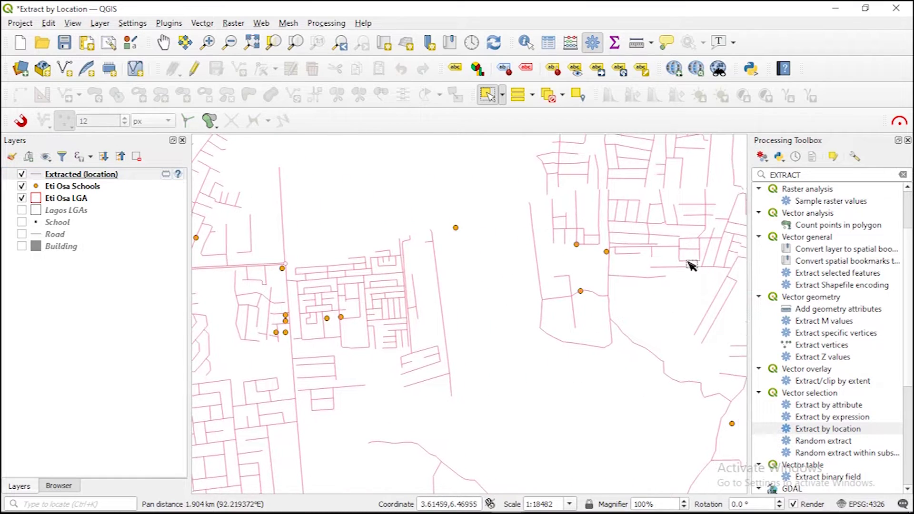
scroll(647, 276, "down", 1)
scroll(645, 291, "down", 1)
left_click_drag(644, 290, 472, 287)
left_click_drag(566, 287, 589, 287)
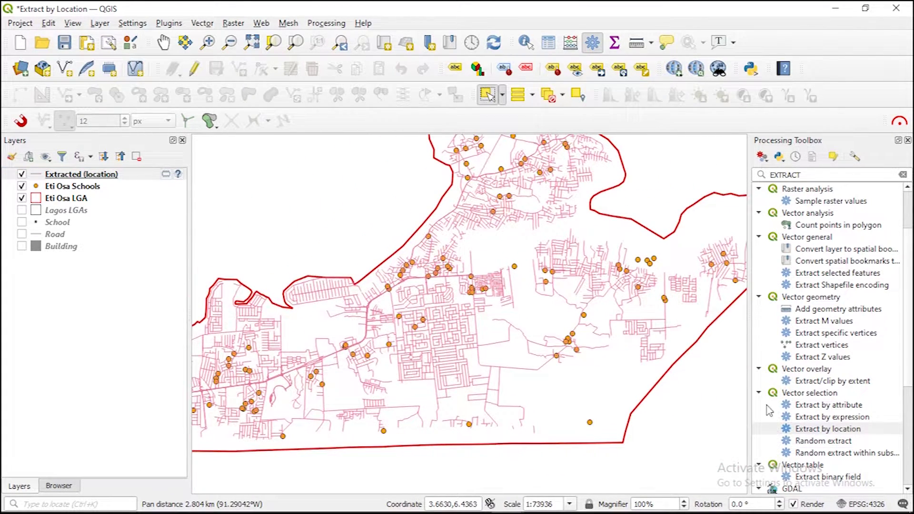
double_click(801, 430)
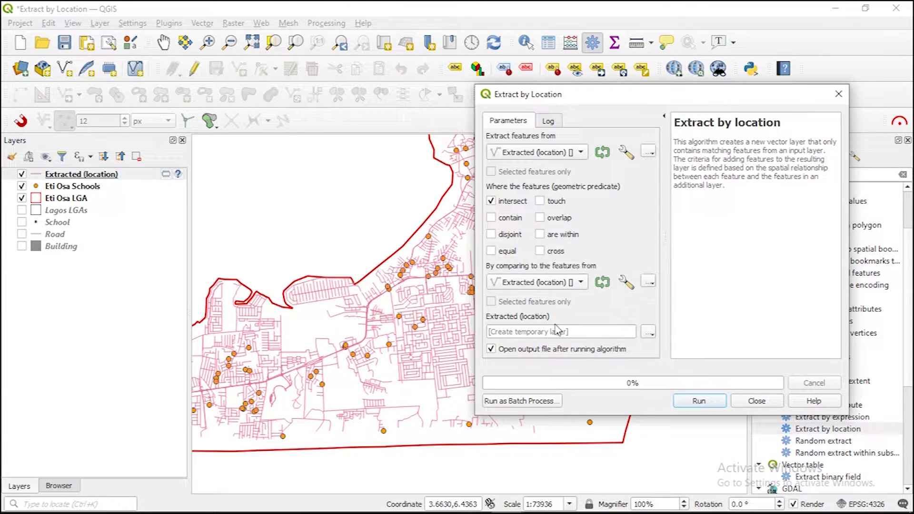
Run Extract by location with Road as input and Eti Osa LGA as comparison layer, using intersect.
left_click(524, 157)
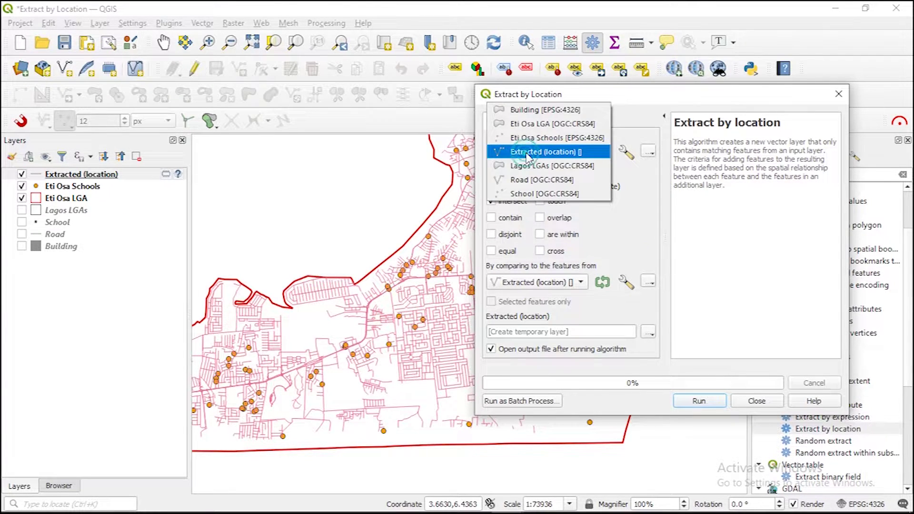
left_click(529, 193)
left_click(531, 155)
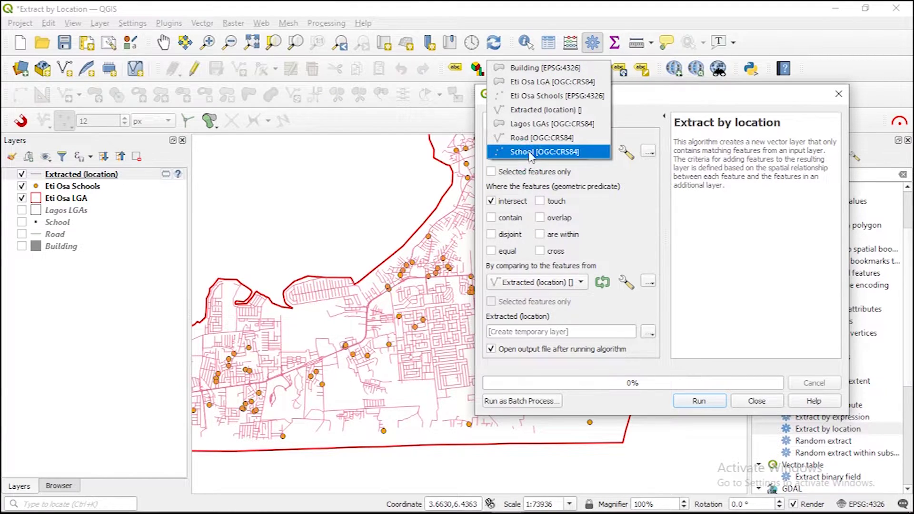
left_click(526, 139)
left_click(546, 281)
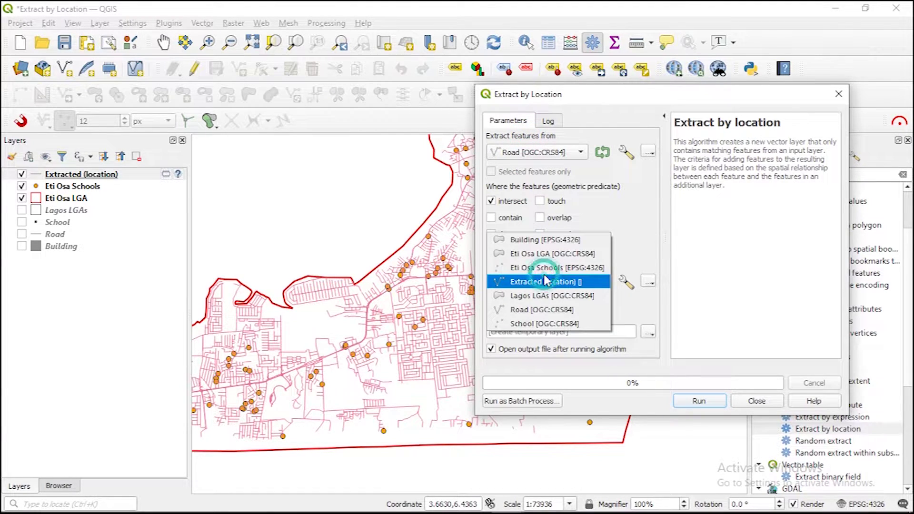
left_click(536, 251)
left_click(684, 403)
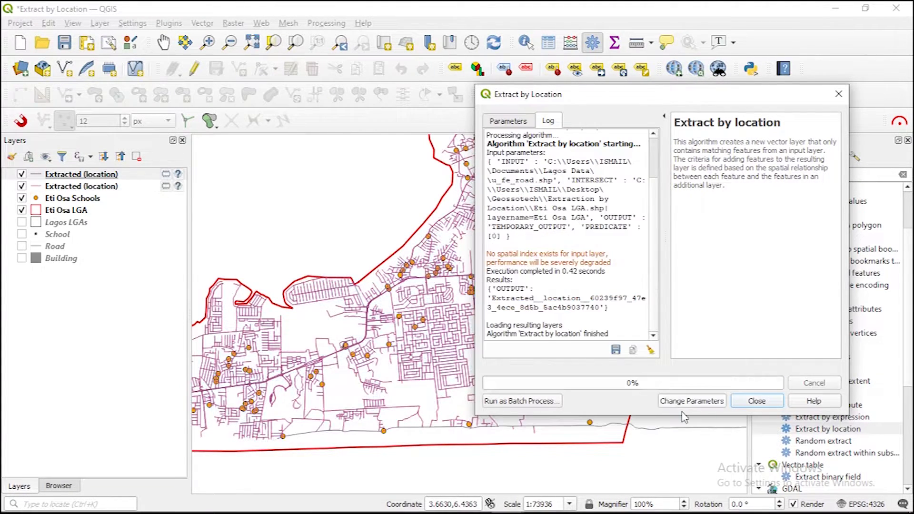
left_click(757, 402)
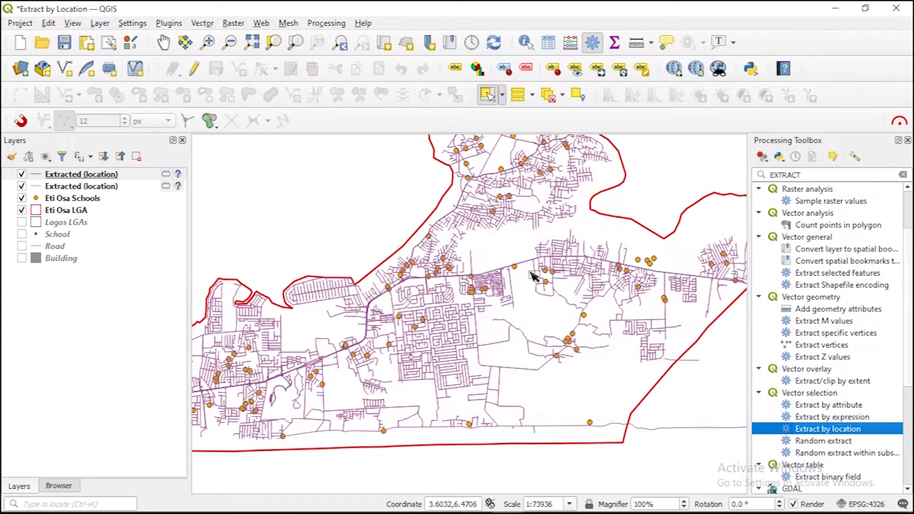
scroll(538, 274, "down", 1)
left_click_drag(460, 298, 547, 288)
scroll(685, 247, "up", 1)
scroll(650, 281, "up", 1)
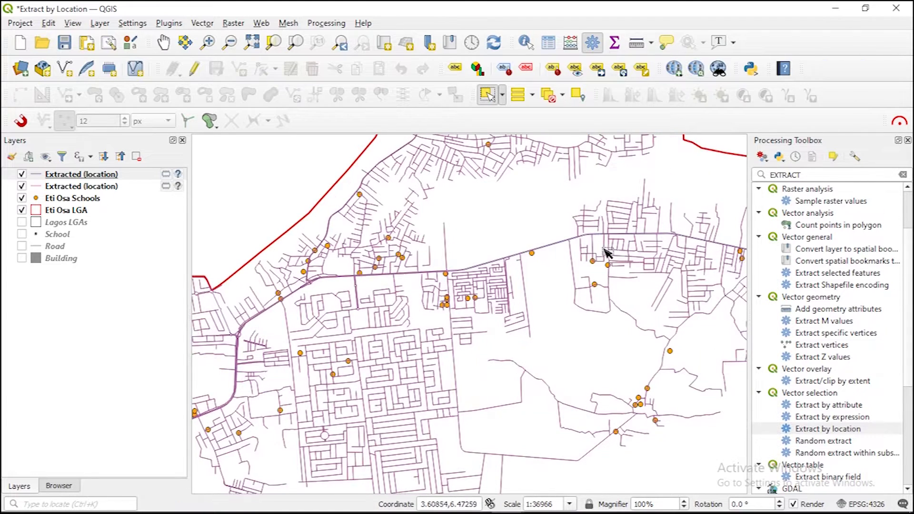
left_click_drag(675, 281, 296, 261)
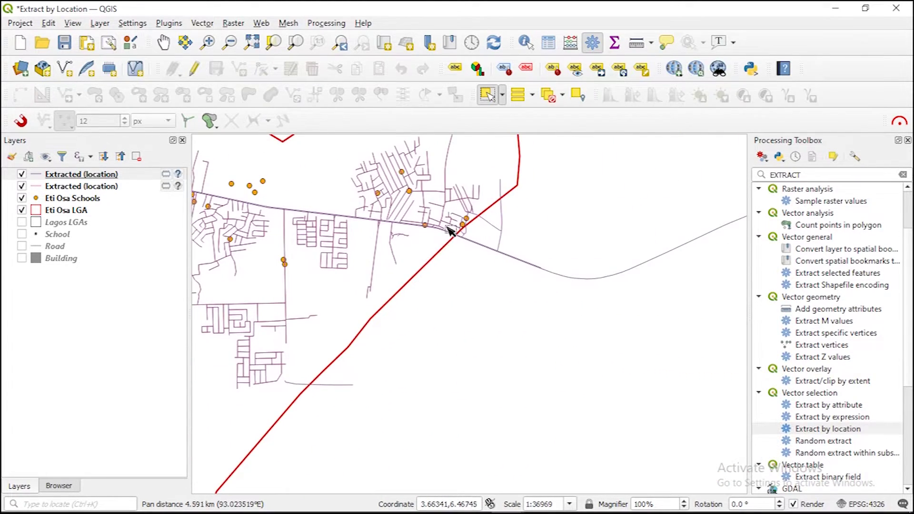
scroll(453, 228, "up", 1)
scroll(475, 234, "up", 1)
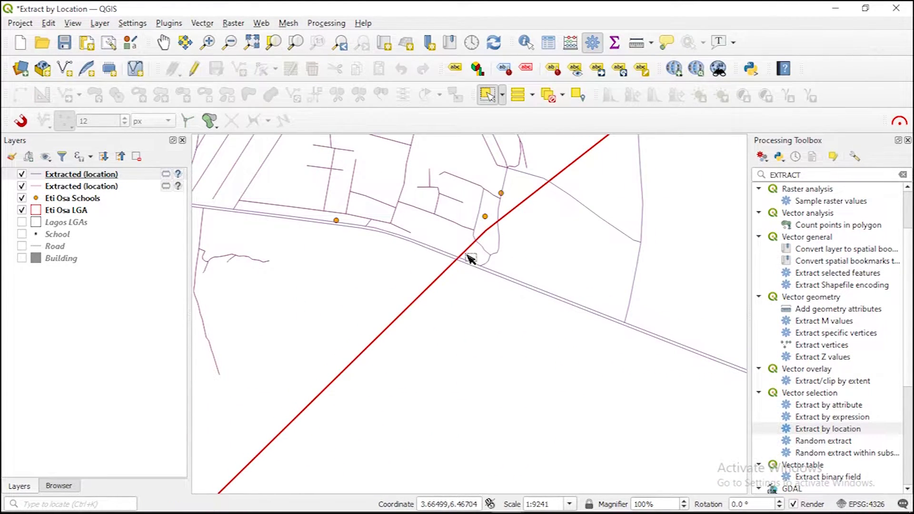
left_click_drag(470, 258, 447, 313)
left_click(22, 174)
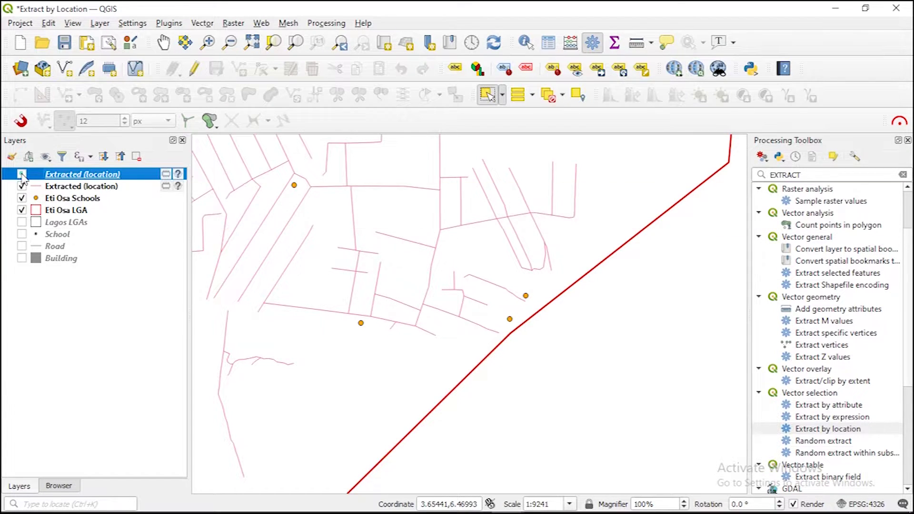
left_click(22, 174)
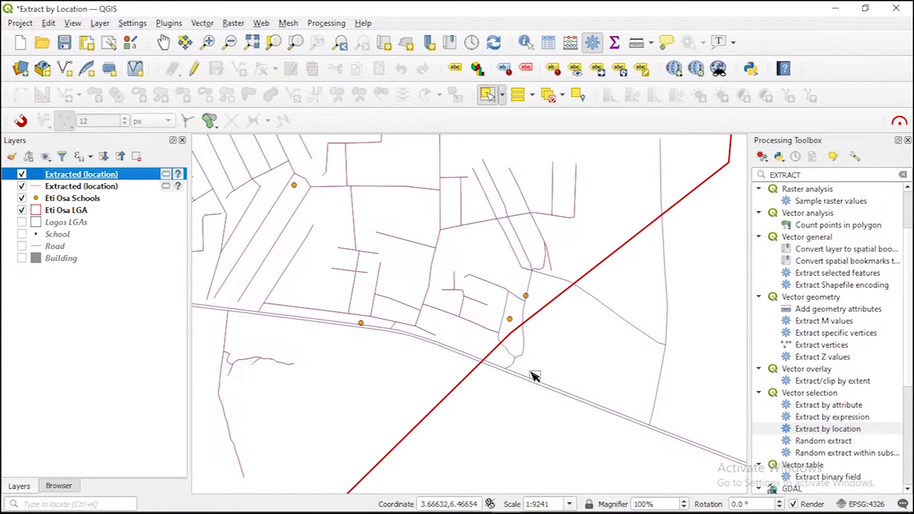
scroll(500, 383, "up", 1)
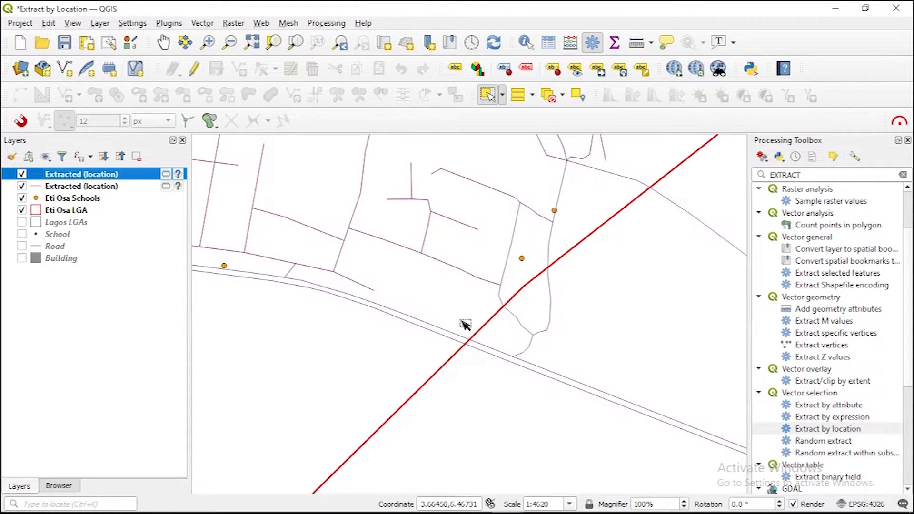
scroll(505, 305, "down", 1)
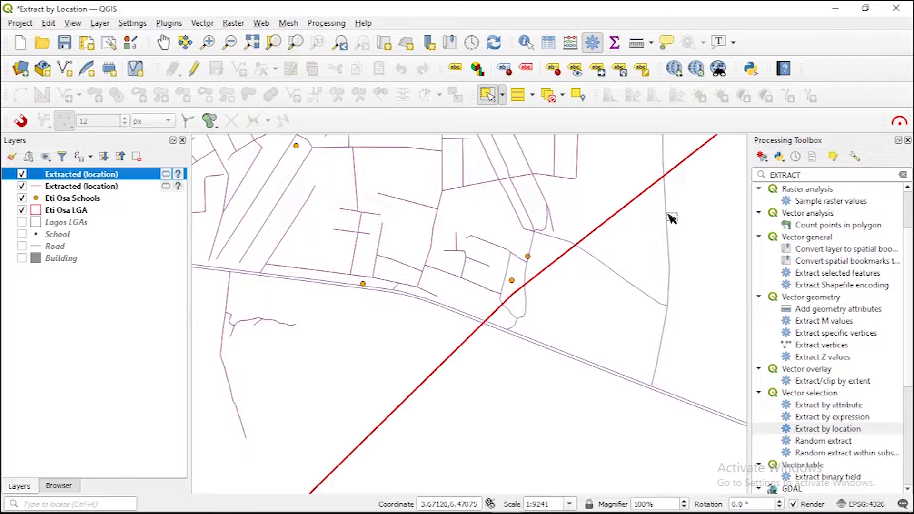
scroll(672, 218, "down", 1)
left_click_drag(657, 228, 523, 312)
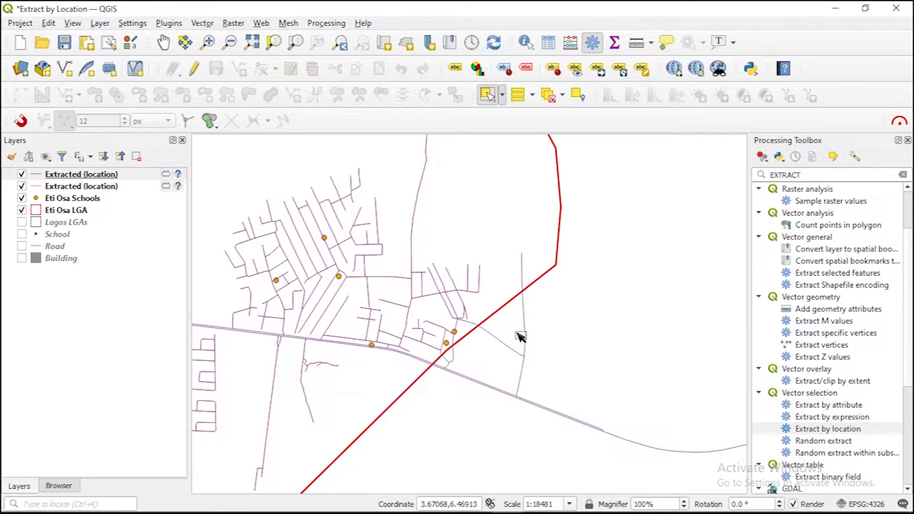
left_click_drag(450, 296, 567, 261)
Export the extracted roads as Eti Osa LGA Road.shp in EPSG:4326 - WGS 84.
right_click(78, 179)
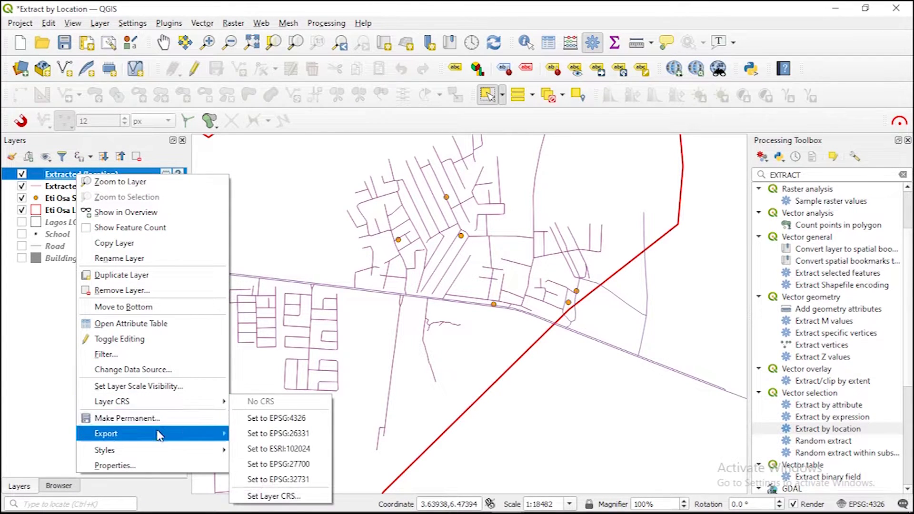
mouse_move(161, 434)
left_click(246, 434)
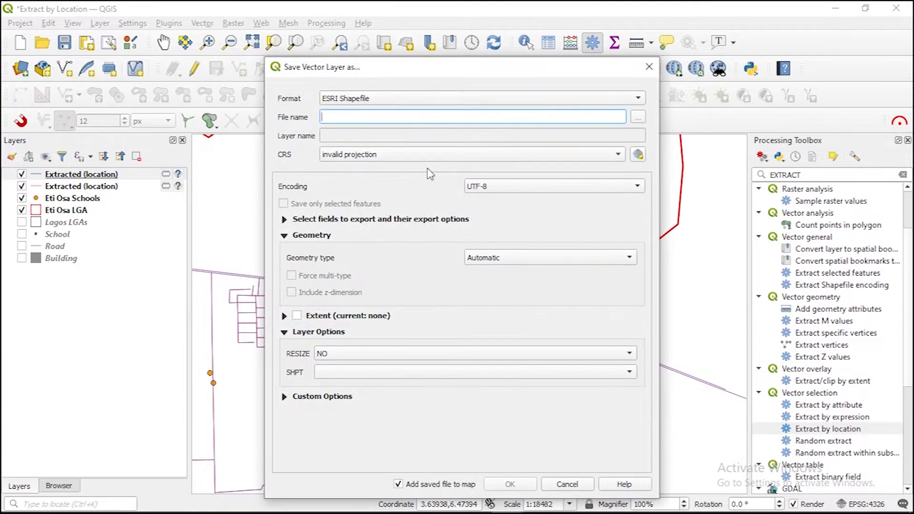
left_click(643, 117)
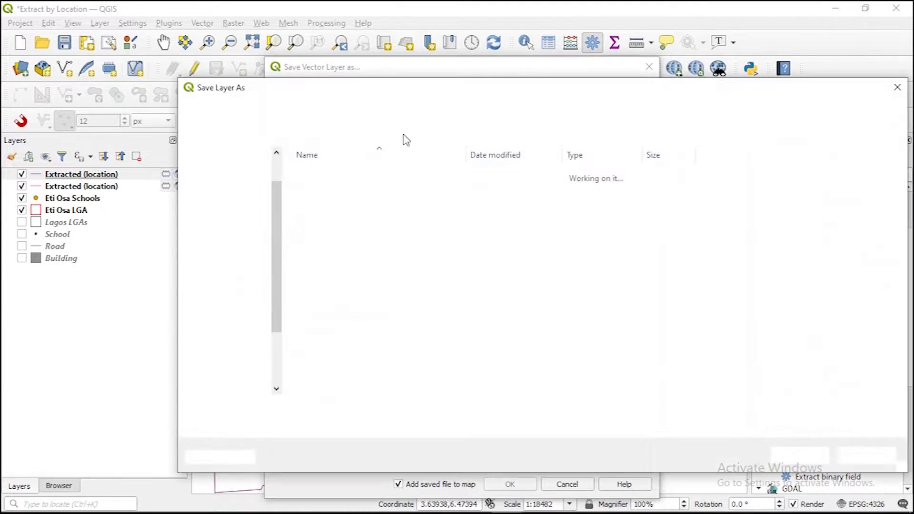
left_click(334, 174)
double_click(340, 408)
left_click(342, 408)
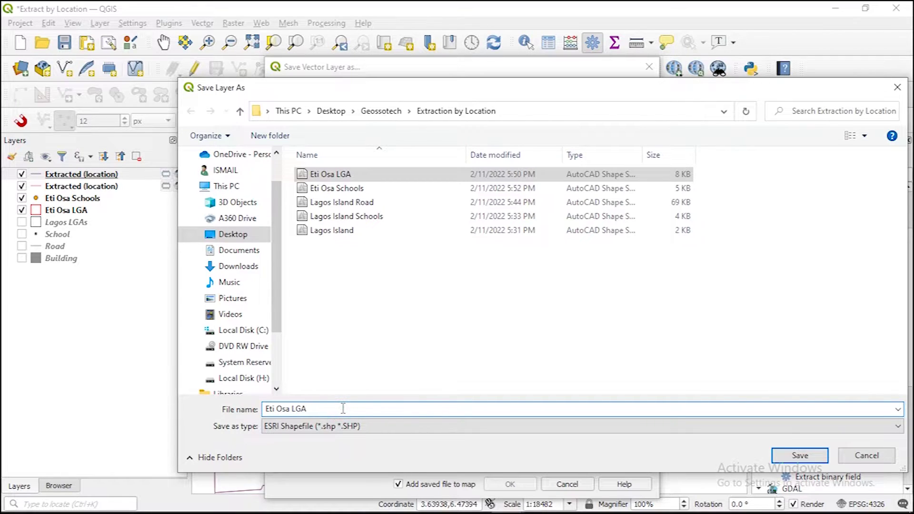
type("Road")
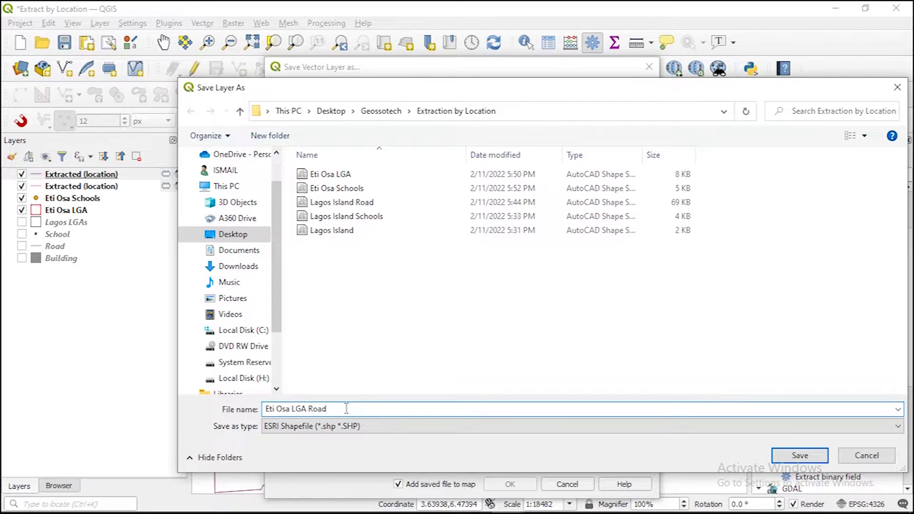
left_click(792, 455)
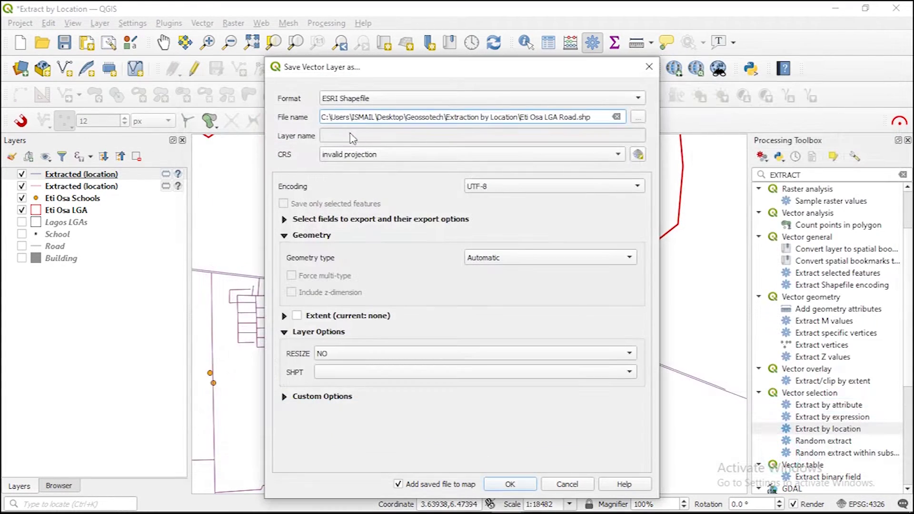
left_click(366, 160)
left_click(362, 167)
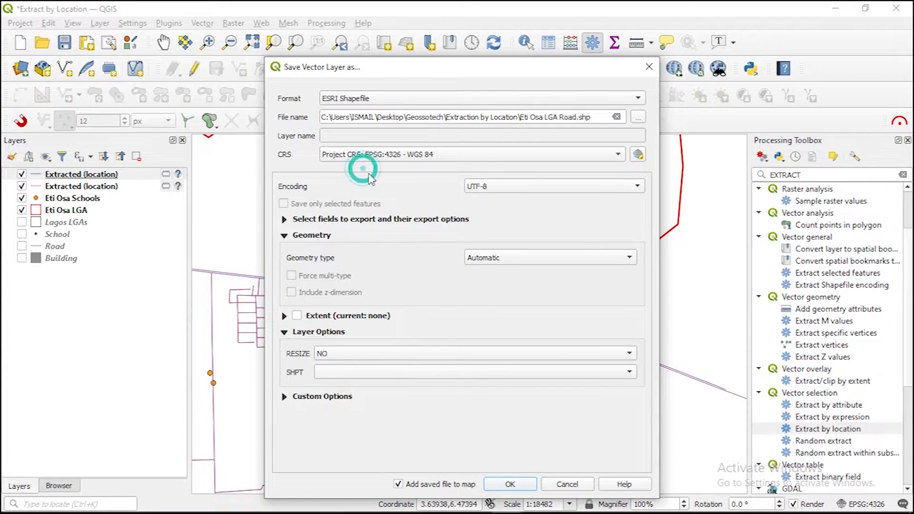
left_click(507, 485)
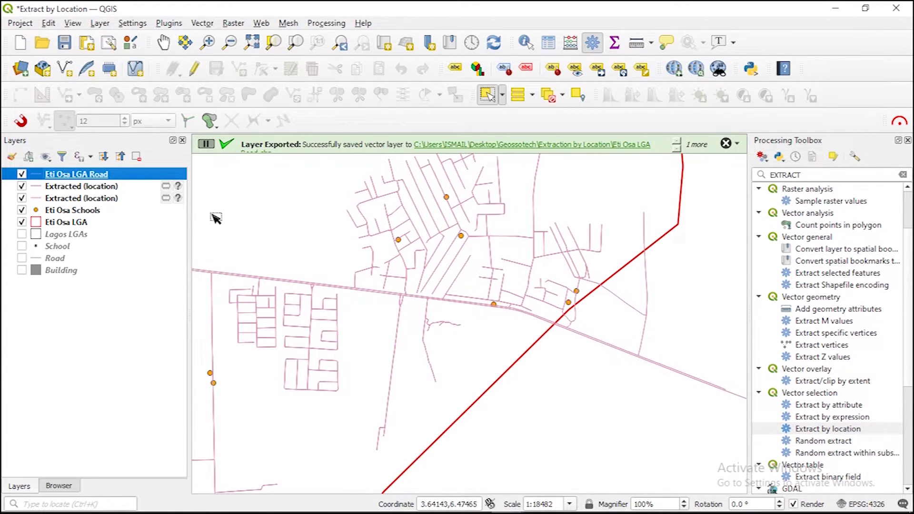
Remove both temporary Extracted (location) layers and recentre the map on the whole LGA.
left_click(86, 186)
left_click(87, 197, "ctrl")
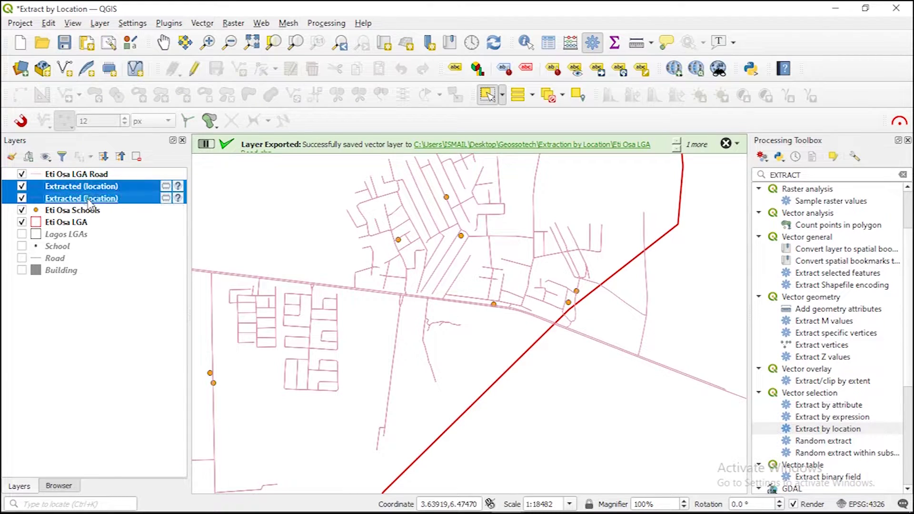
right_click(88, 199)
left_click(135, 314)
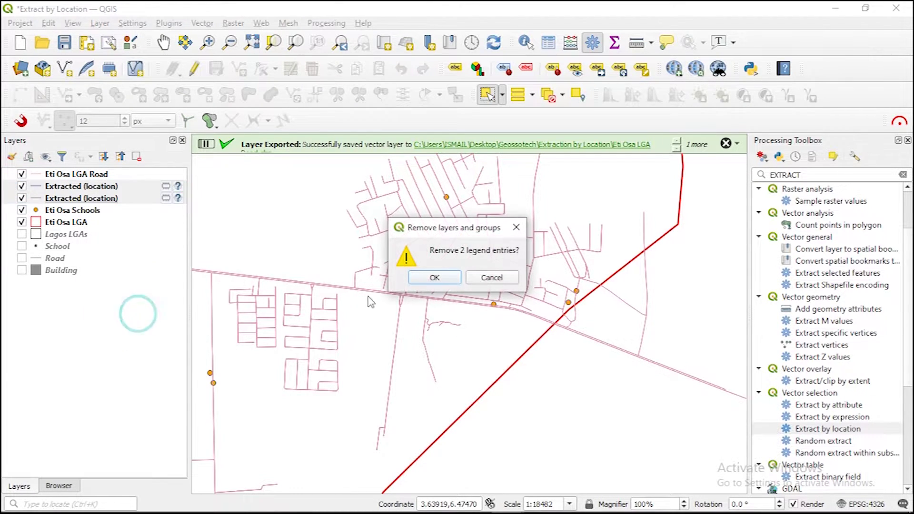
left_click(415, 279)
scroll(376, 279, "down", 1)
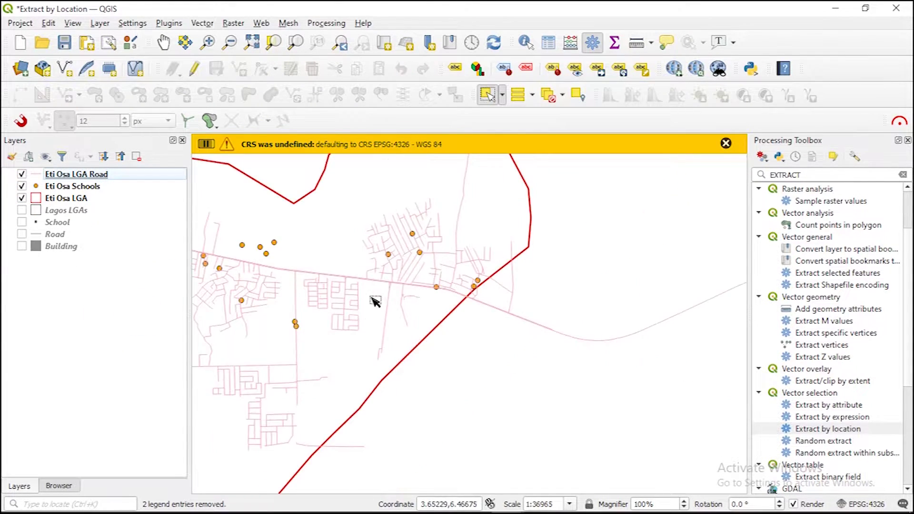
scroll(379, 284, "down", 1)
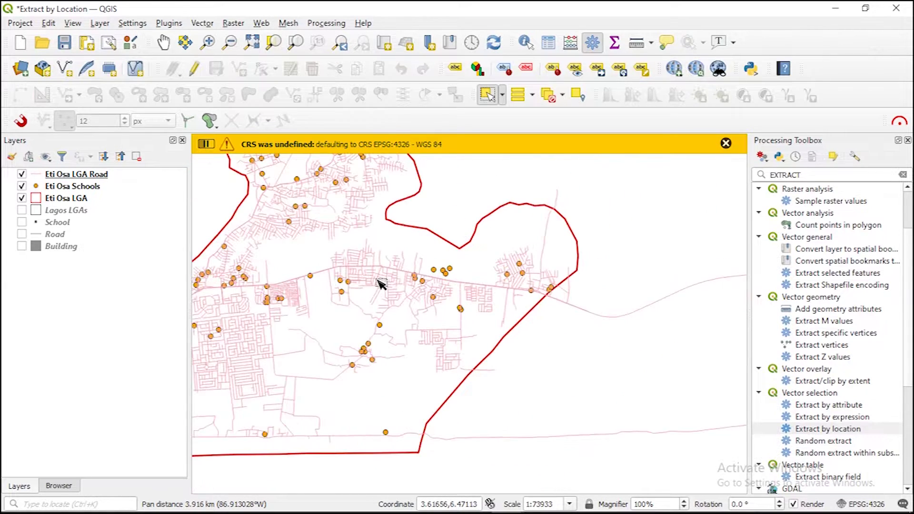
left_click_drag(366, 305, 445, 280)
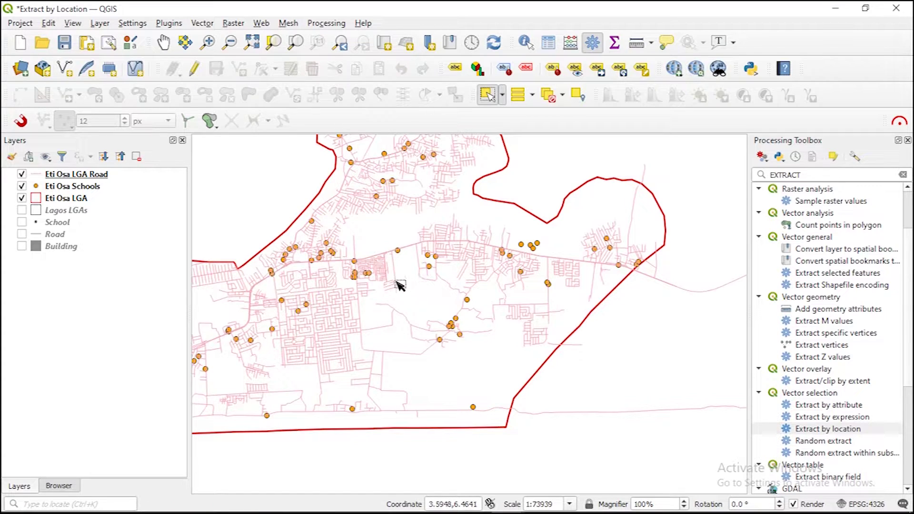
scroll(388, 280, "down", 1)
left_click_drag(341, 290, 319, 290)
scroll(399, 254, "up", 1)
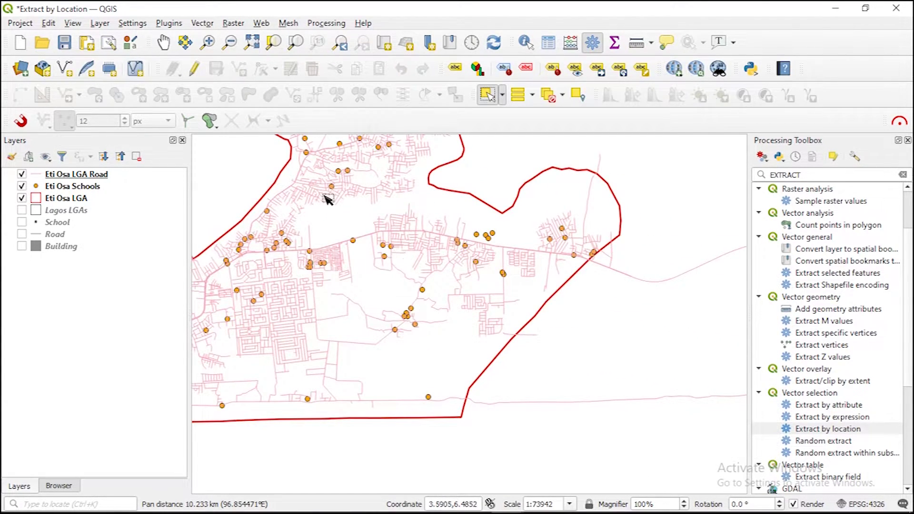
Put the Eti Osa LGA Road layer into edit mode and select all 3175 road features.
left_click(65, 175)
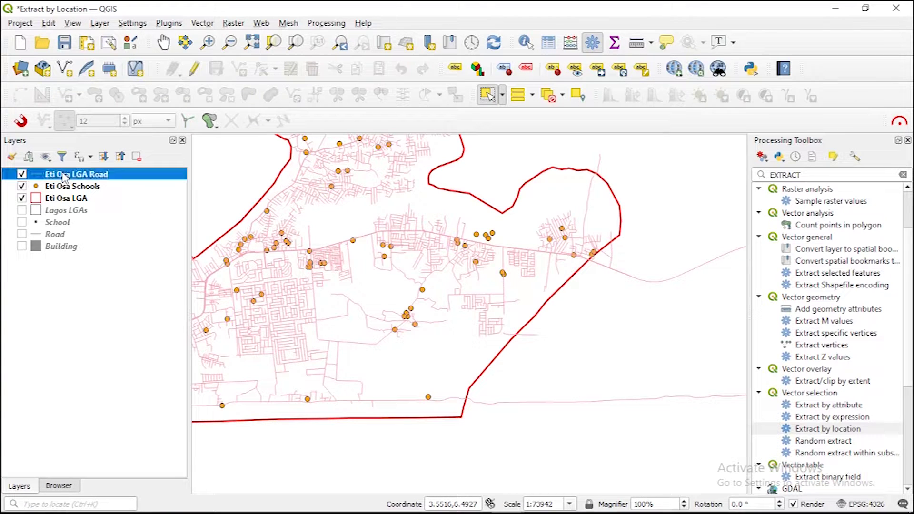
left_click(194, 68)
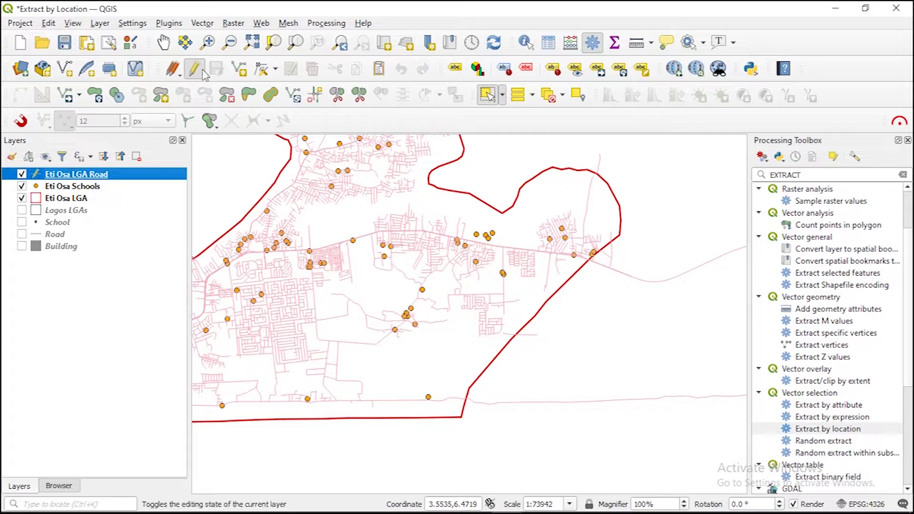
left_click(485, 93)
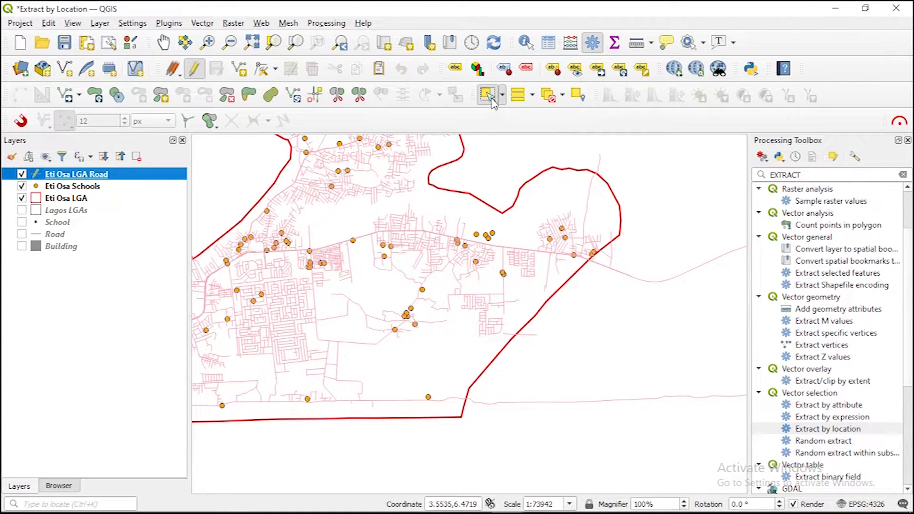
scroll(597, 279, "up", 1)
left_click(595, 253)
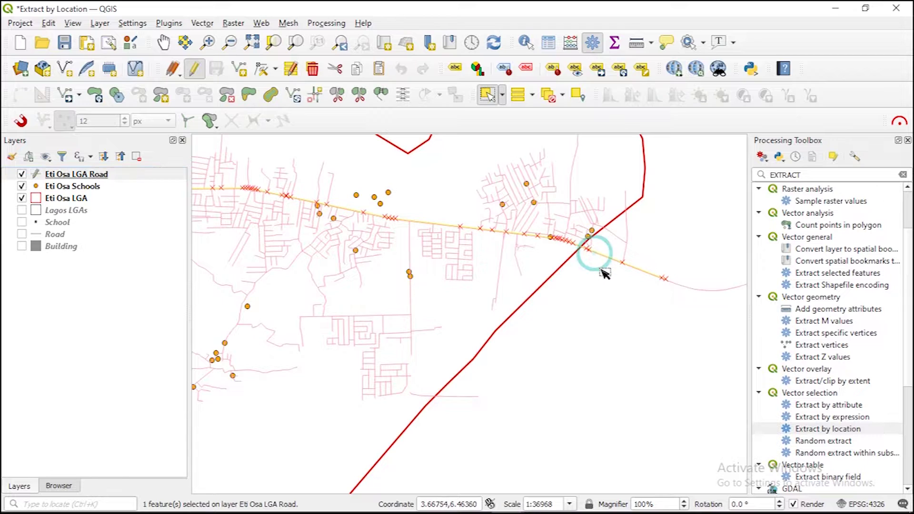
scroll(615, 251, "down", 1)
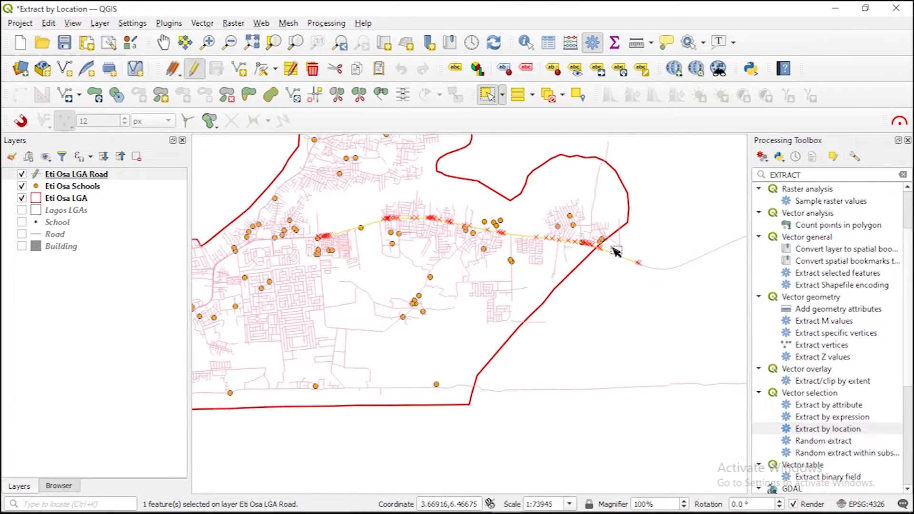
left_click(519, 100)
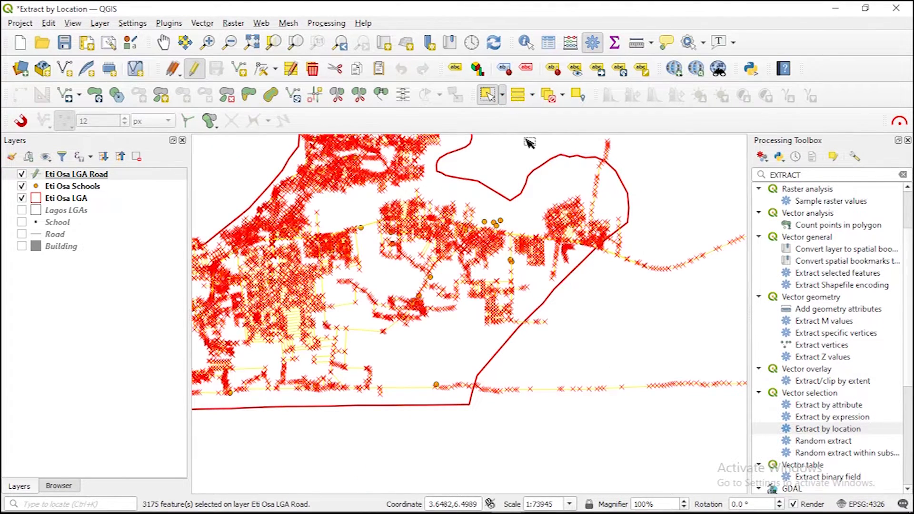
left_click(87, 177)
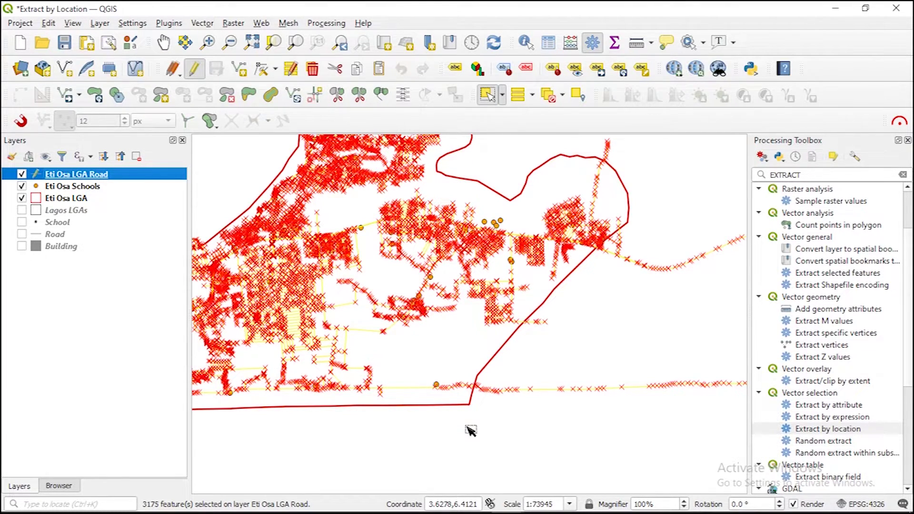
scroll(472, 411, "up", 1)
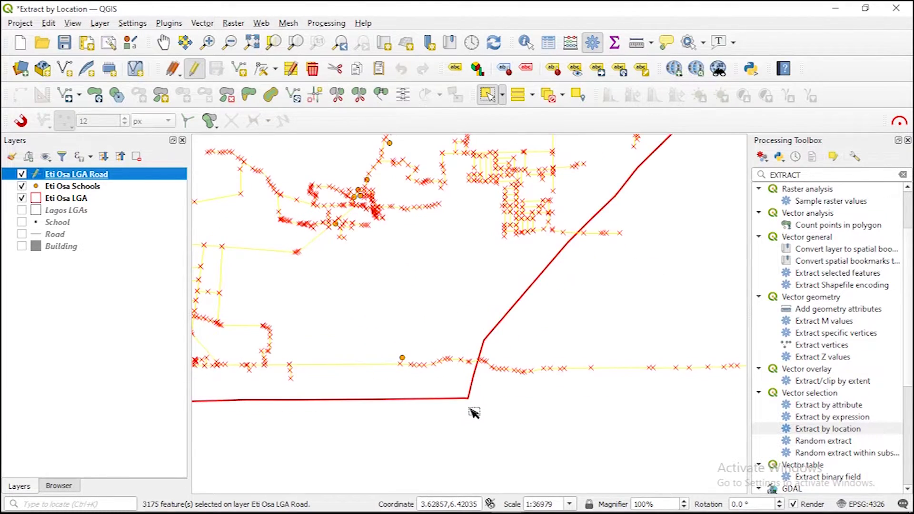
Start a Split Features line outside the boundary and trace it up to the boundary corner.
left_click(338, 96)
left_click(463, 427)
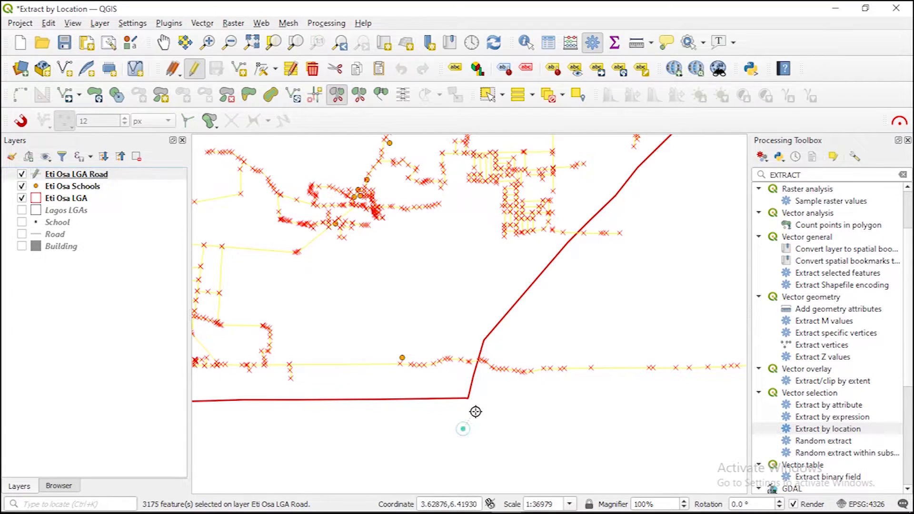
left_click(483, 341)
left_click_drag(616, 191, 506, 367)
left_click(490, 374)
left_click(560, 307)
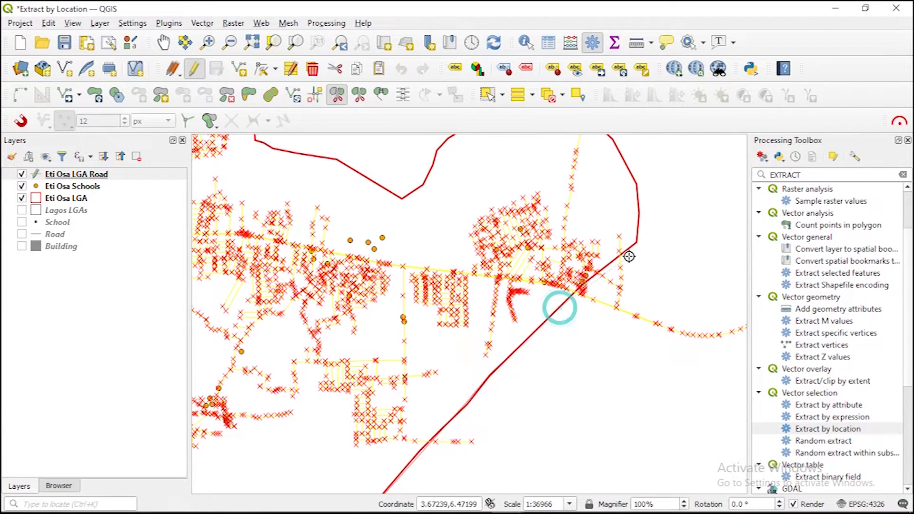
scroll(602, 269, "up", 1)
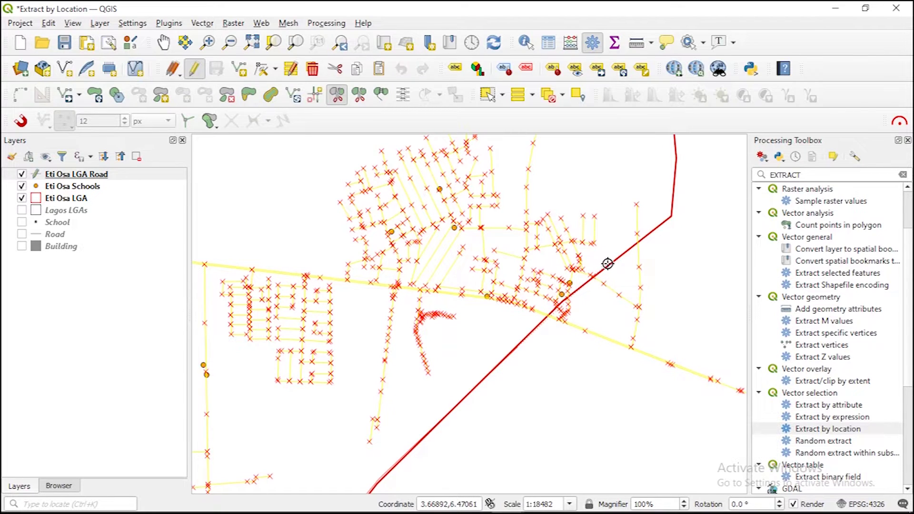
left_click(608, 263)
left_click(660, 225)
left_click(671, 217)
Continue the split line north along the boundary toward the coastline.
scroll(675, 225, "up", 1)
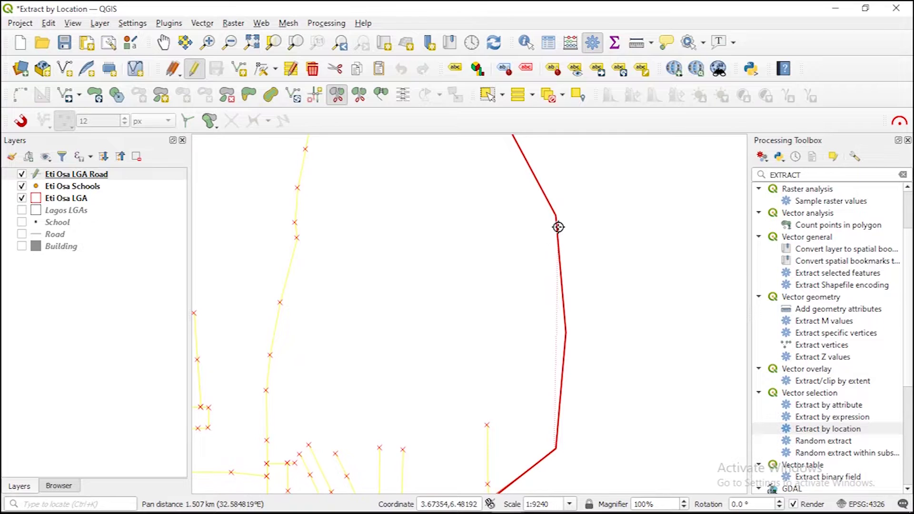
key("Up")
key("Up")
key("Up")
left_click(453, 283)
left_click(390, 234)
scroll(381, 241, "down", 2)
mouse_move(400, 272)
left_mouse_down()
mouse_move(465, 259)
mouse_move(618, 271)
mouse_move(518, 428)
mouse_move(379, 339)
mouse_move(610, 285)
mouse_move(529, 212)
mouse_move(403, 300)
mouse_move(555, 287)
mouse_move(452, 266)
mouse_move(351, 231)
mouse_move(345, 369)
mouse_move(614, 287)
mouse_move(476, 305)
mouse_move(356, 302)
mouse_move(401, 269)
left_mouse_up()
scroll(394, 202, "up", 1)
left_click_drag(399, 201, 158, 447)
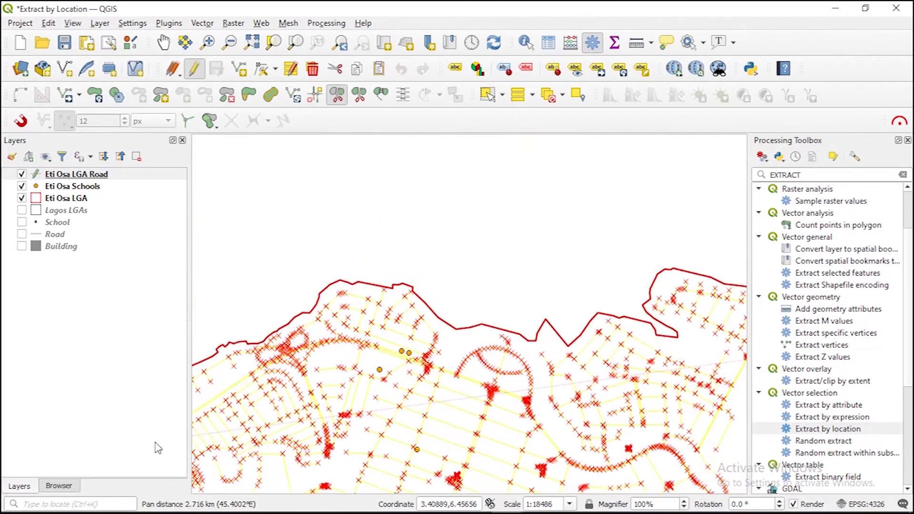
scroll(524, 227, "down", 5)
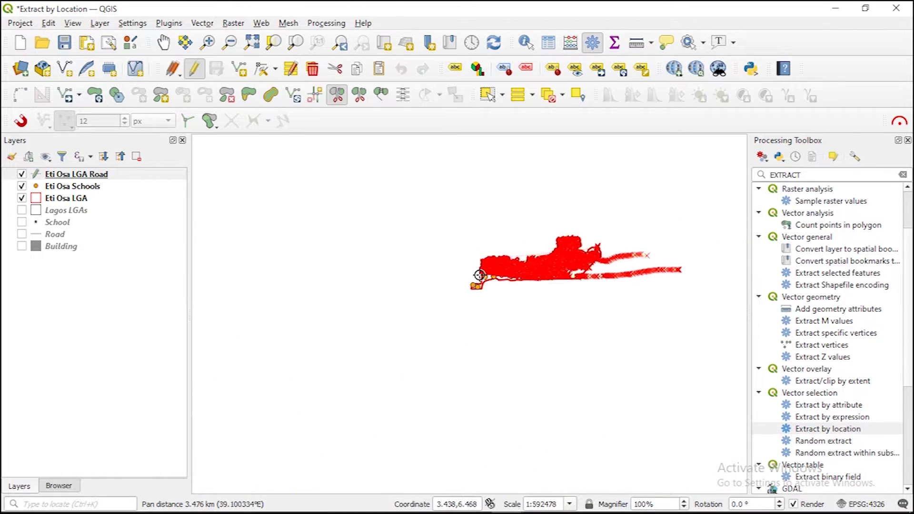
Add split-line points down the boundary, snapping one to a boundary vertex.
scroll(482, 298, "up", 2)
left_click(478, 302)
key("Down")
key("Down")
scroll(418, 222, "up", 1)
scroll(426, 230, "up", 1)
scroll(439, 229, "up", 1)
scroll(443, 212, "up", 2)
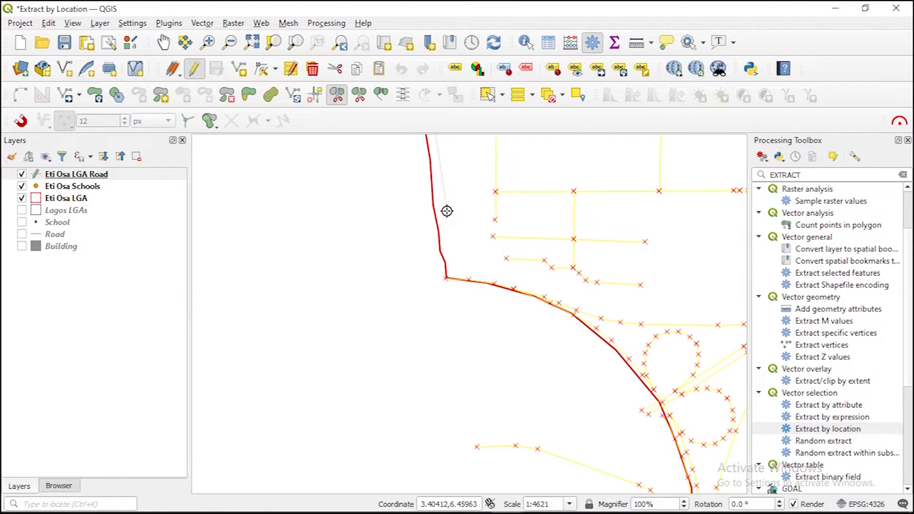
left_click(451, 292)
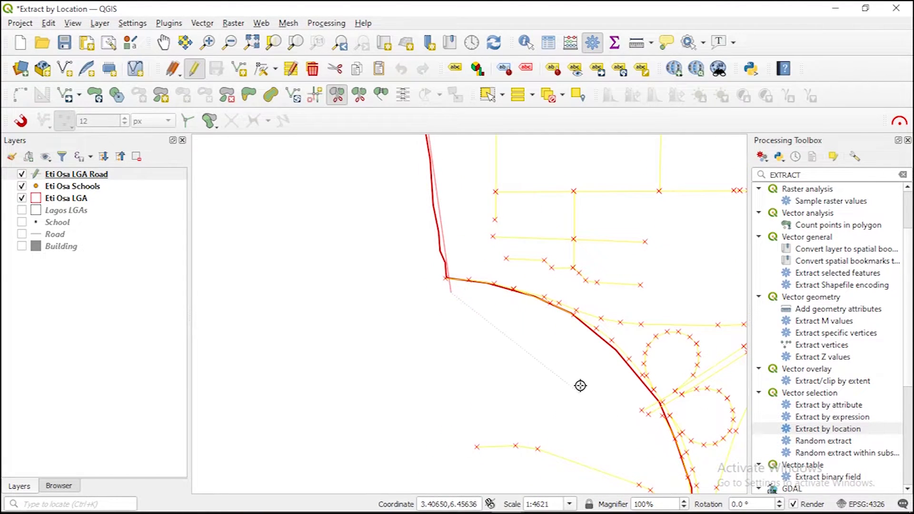
left_click_drag(621, 396, 446, 290)
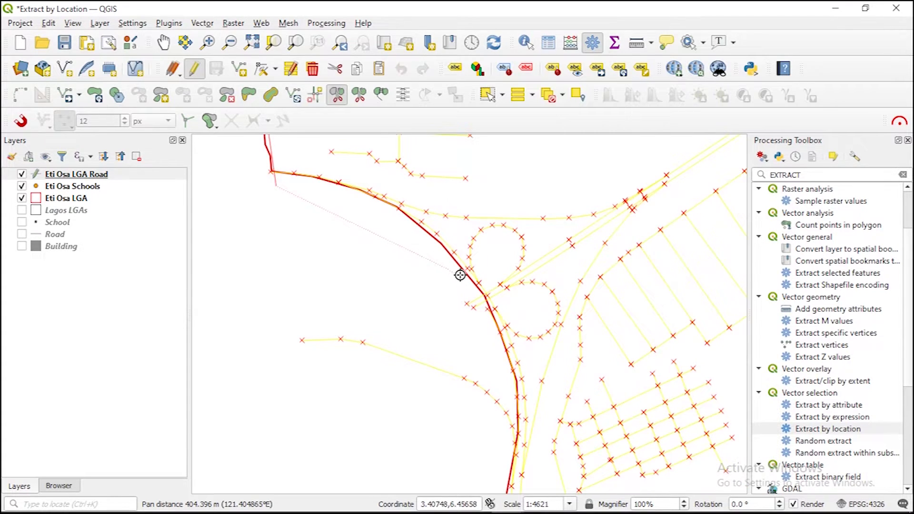
left_click(460, 275)
scroll(492, 331, "up", 1)
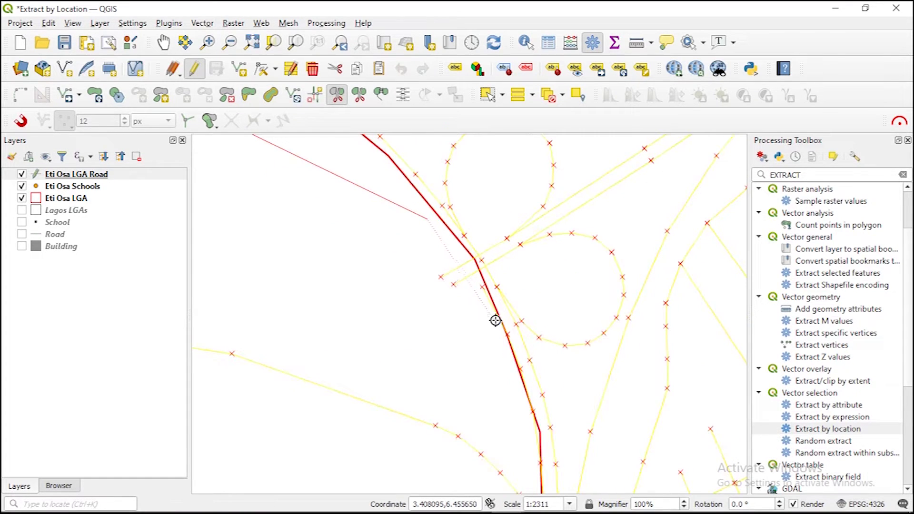
left_click(484, 275)
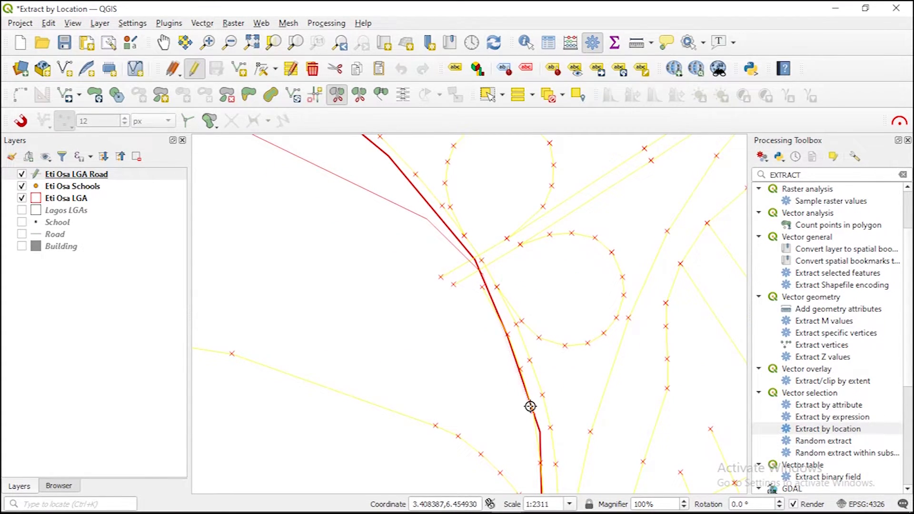
left_click_drag(530, 406, 512, 277)
left_click(524, 354)
left_click(507, 449)
Follow the boundary past the road junction and place further split-line points.
left_click_drag(501, 415, 475, 224)
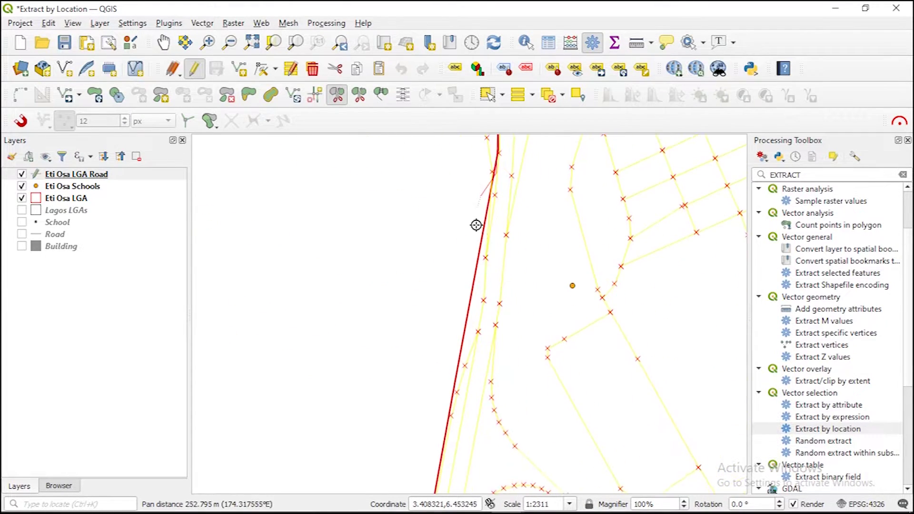
scroll(469, 296, "down", 2)
scroll(464, 315, "up", 2)
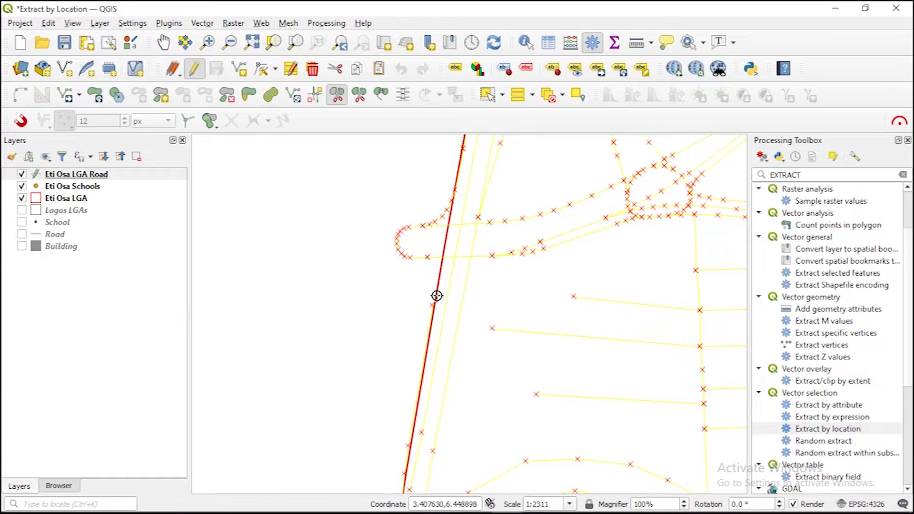
scroll(431, 334, "down", 2)
left_click_drag(426, 365, 463, 292)
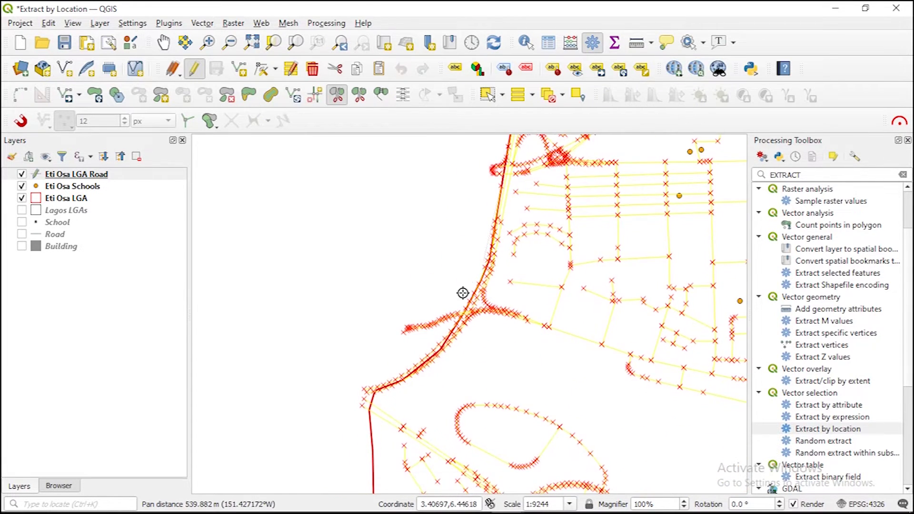
scroll(469, 292, "up", 2)
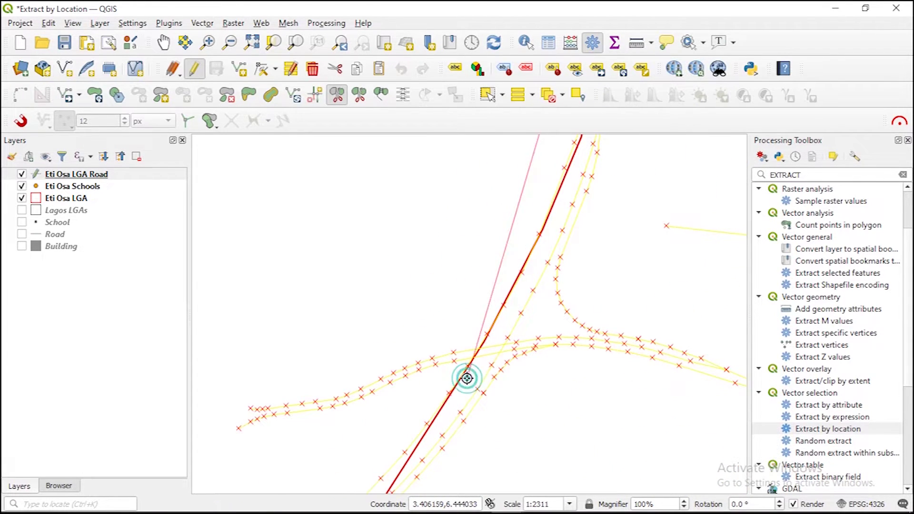
scroll(465, 379, "down", 2)
left_click_drag(465, 379, 531, 217)
scroll(524, 231, "up", 2)
scroll(524, 231, "down", 2)
left_click_drag(500, 261, 545, 265)
scroll(544, 265, "up", 2)
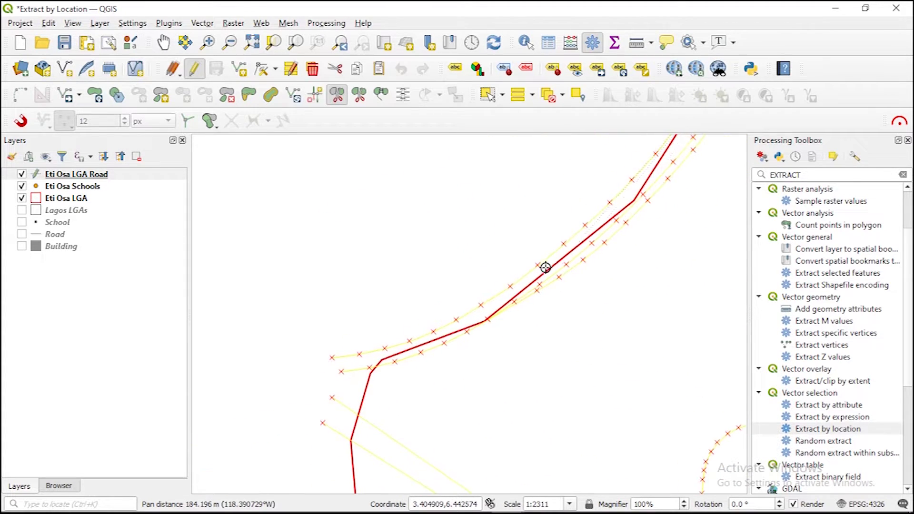
left_click(644, 188)
left_click(376, 371)
Finish the split line at the LGA's western end, cutting the roads there.
scroll(356, 441, "down", 1)
left_click_drag(356, 441, 410, 192)
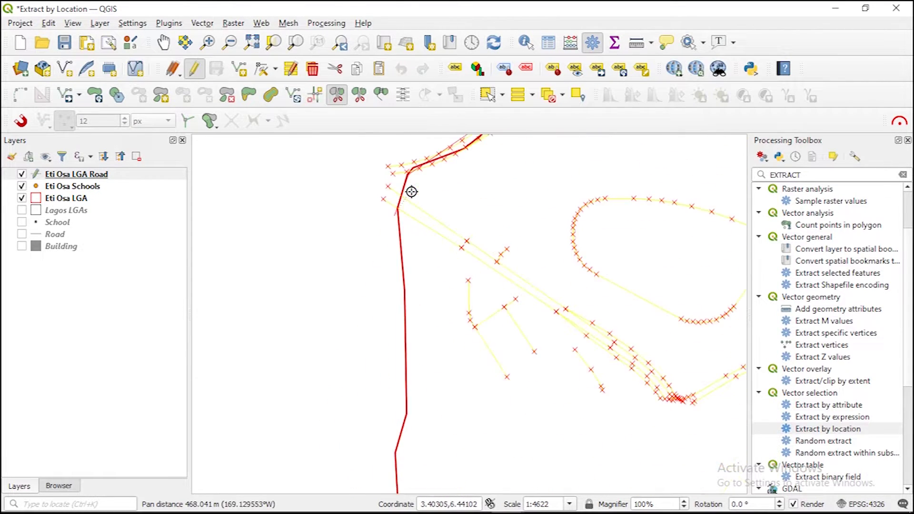
scroll(434, 326, "down", 4)
left_click_drag(505, 402, 153, 422)
scroll(453, 363, "down", 1)
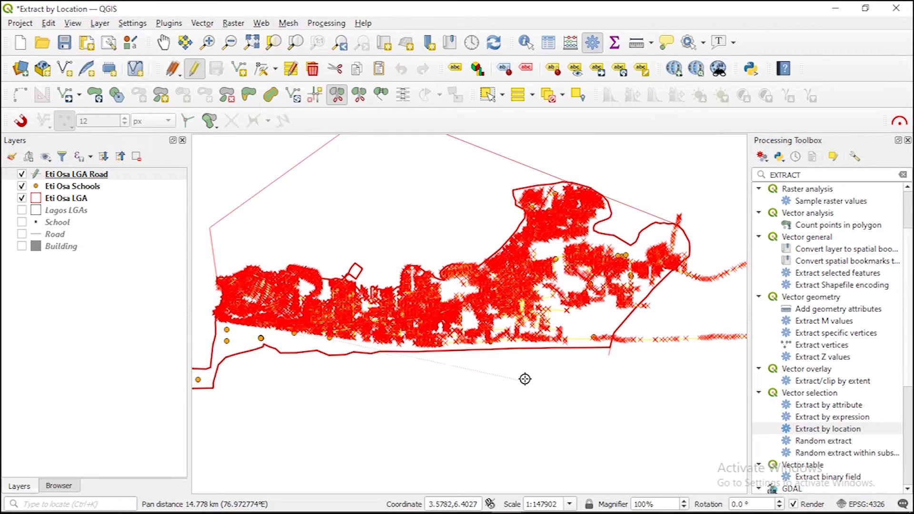
left_click_drag(413, 334, 694, 347)
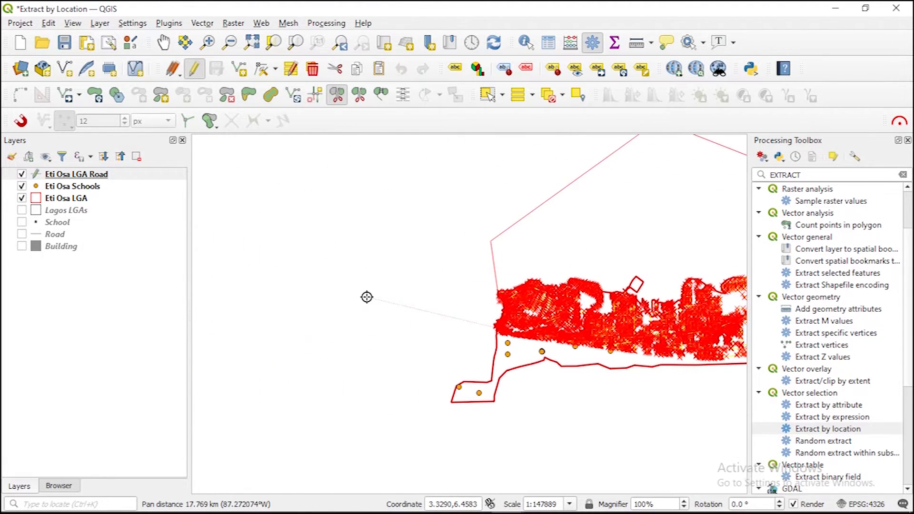
right_click(383, 296)
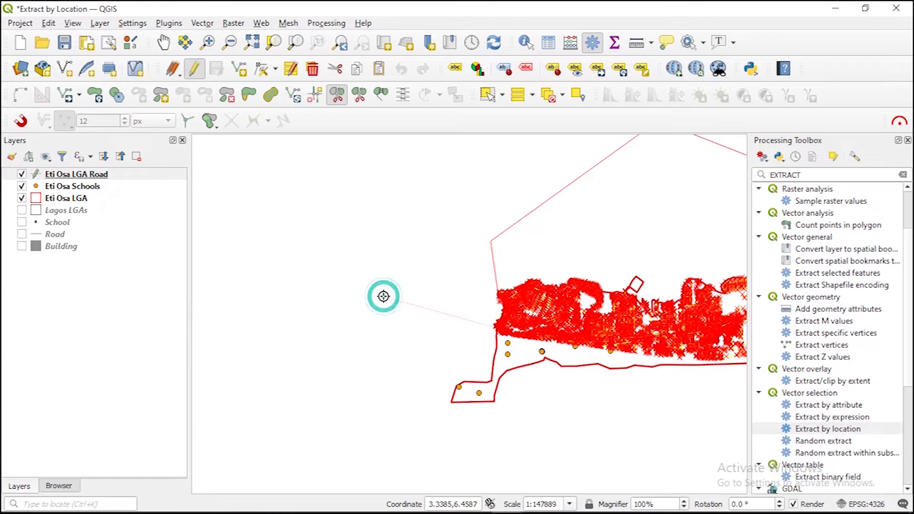
left_click_drag(580, 249, 228, 264)
scroll(570, 266, "up", 2)
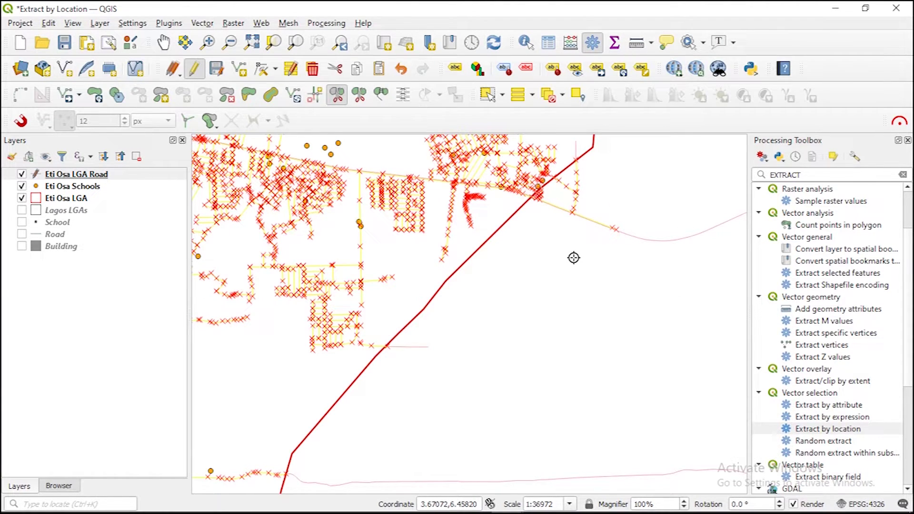
Delete the bottom road piece lying outside the western boundary.
left_click(486, 95)
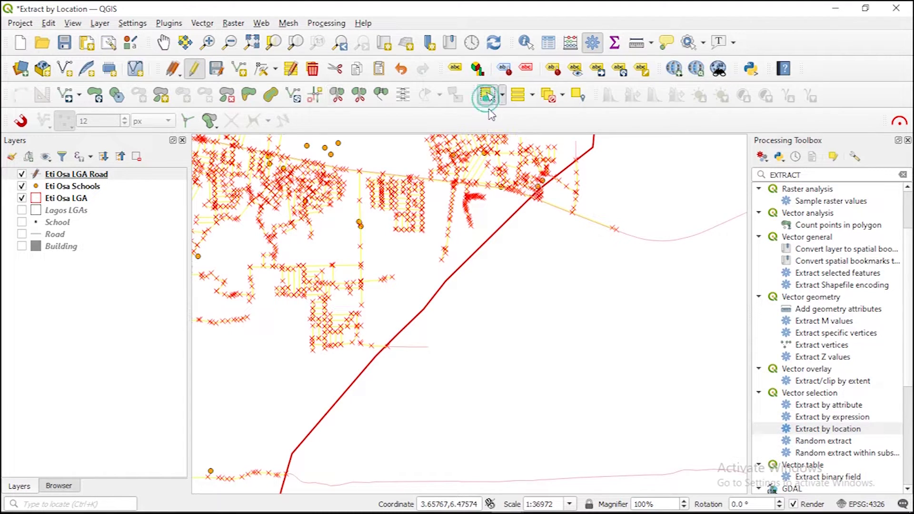
left_click_drag(478, 368, 536, 231)
left_click(381, 357)
left_click(469, 215)
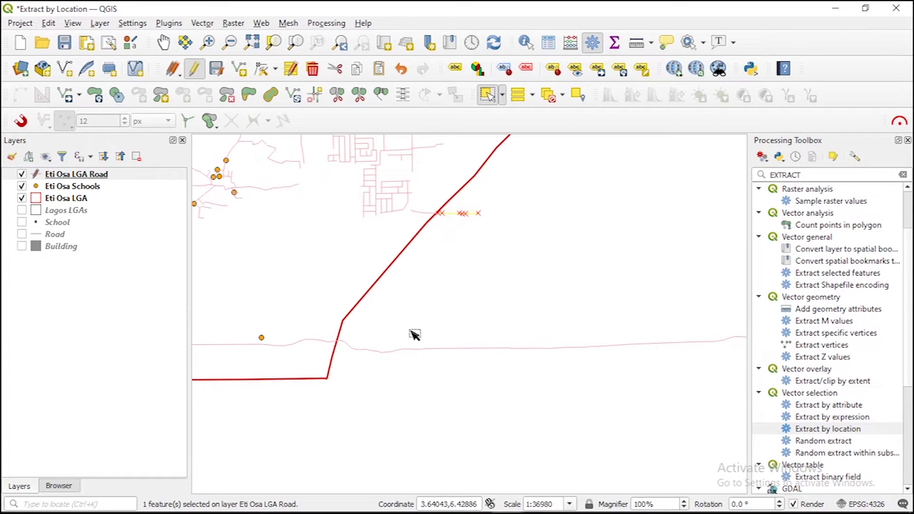
left_click(409, 350)
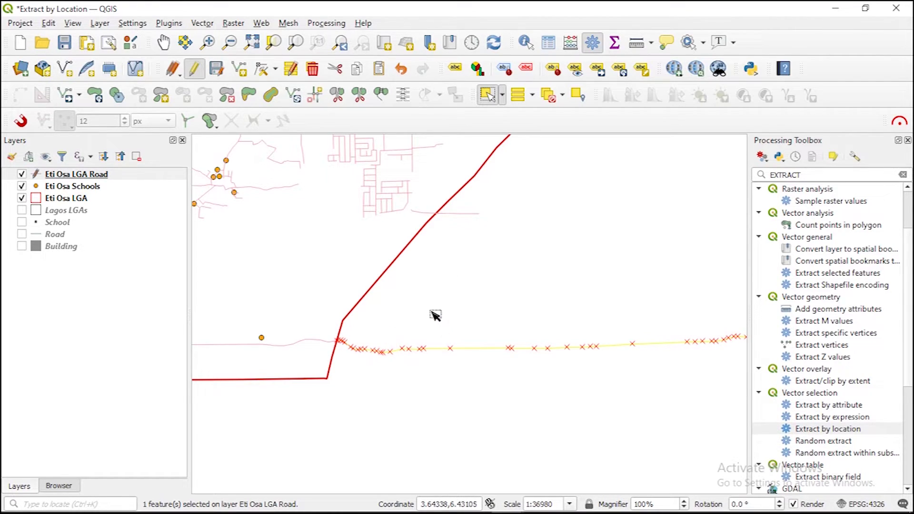
key("Delete")
left_click(460, 213)
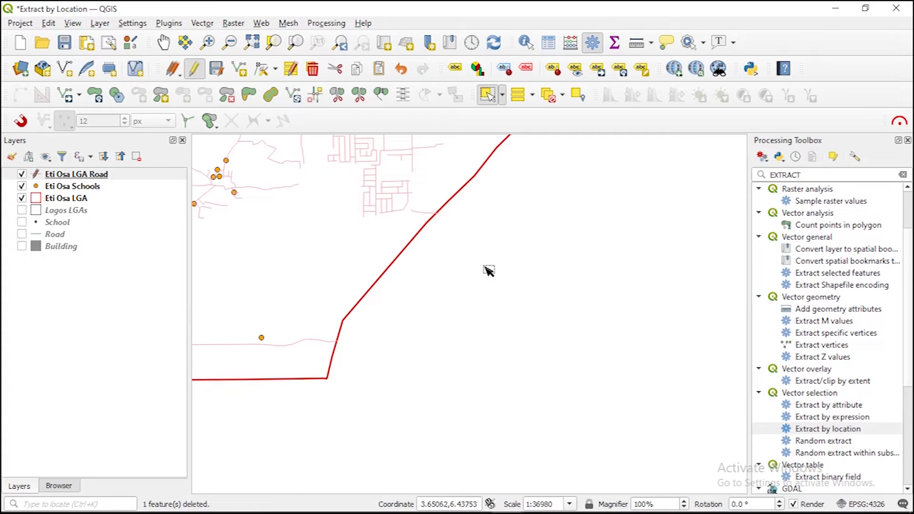
Delete both parts of the vertical road and a stray segment at another boundary crossing.
left_click_drag(489, 270, 581, 357)
left_click(541, 285)
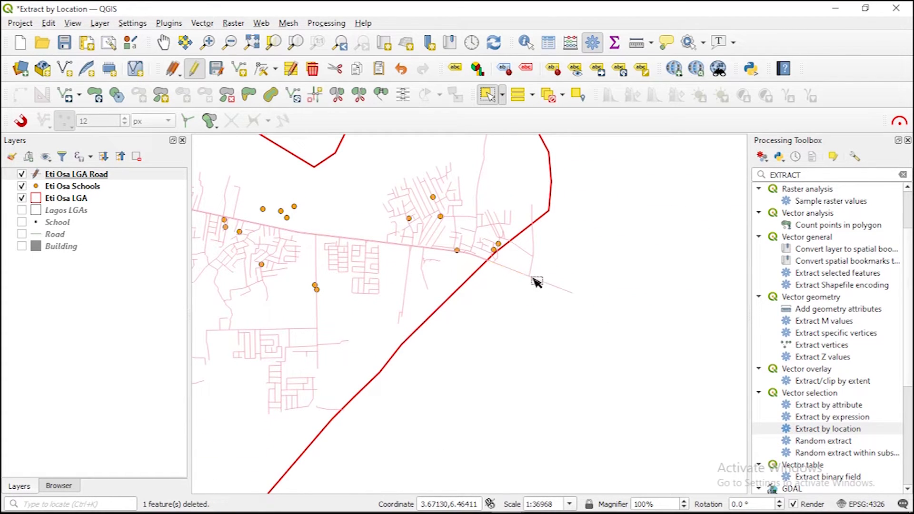
left_click(529, 262)
key("Delete")
left_click(528, 253)
key("Delete")
left_click(552, 290)
key("Delete")
Delete the road stub past the northern boundary, west of the coastline.
left_click_drag(596, 204, 485, 414)
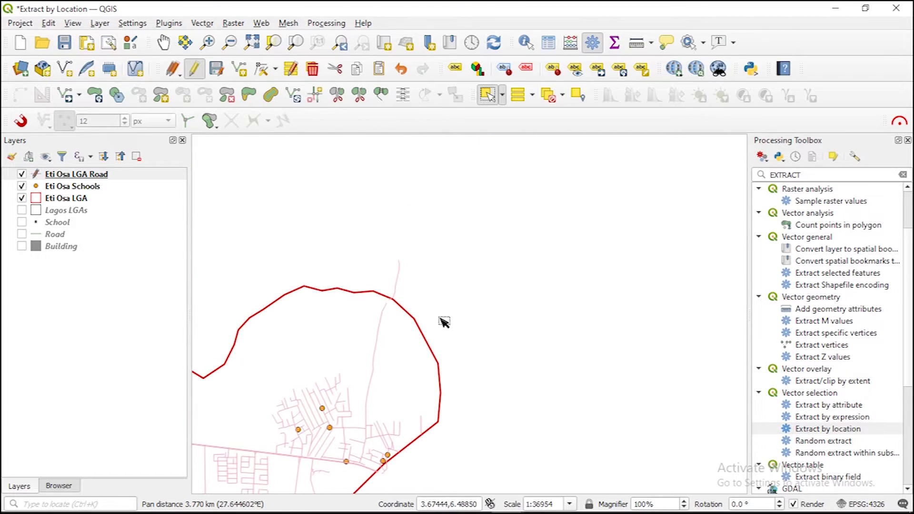
left_click(407, 272)
key("Delete")
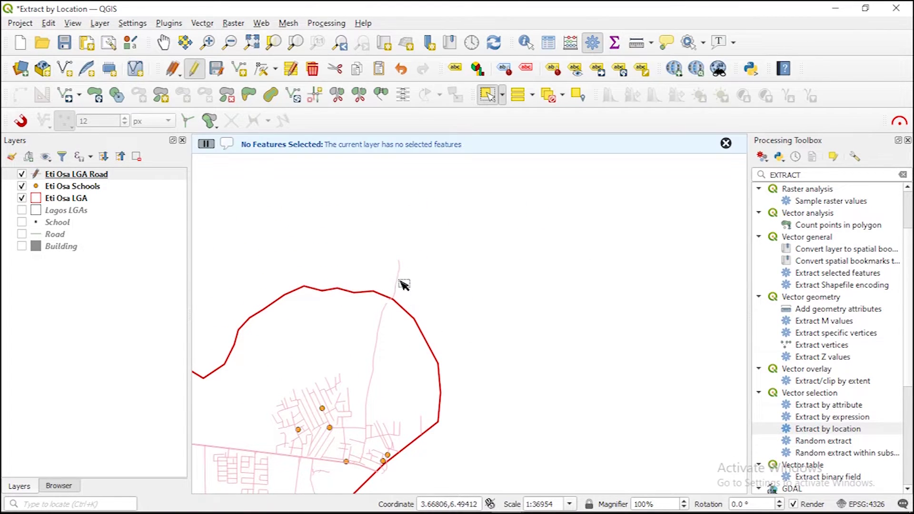
left_click(400, 281)
scroll(498, 281, "down", 2)
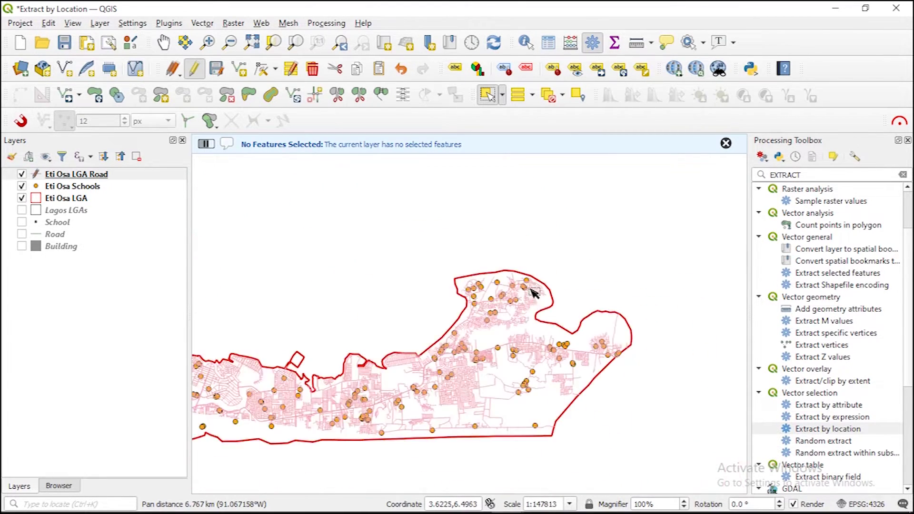
scroll(376, 295, "up", 2)
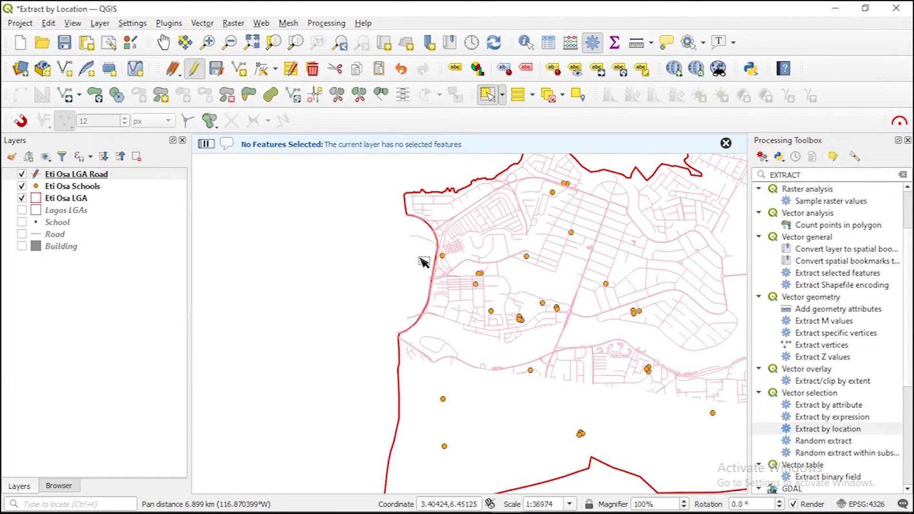
left_click(431, 240)
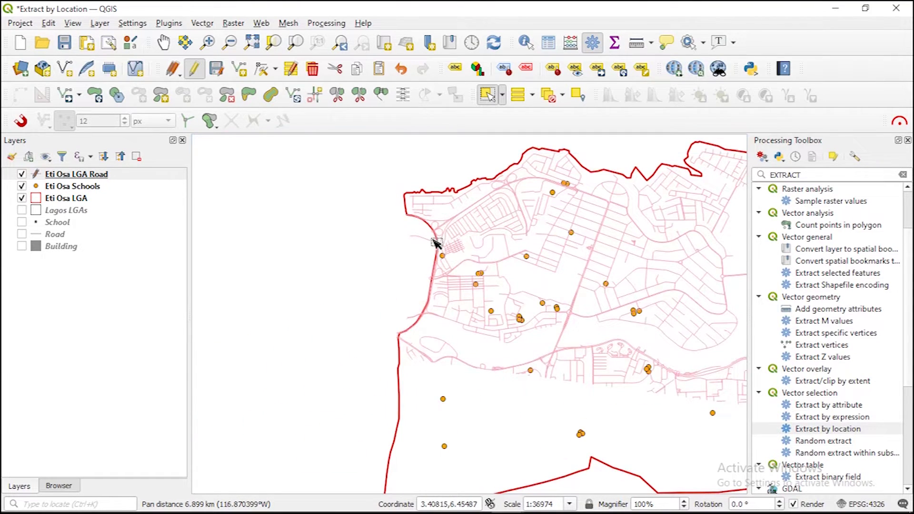
key("Delete")
left_click(409, 316)
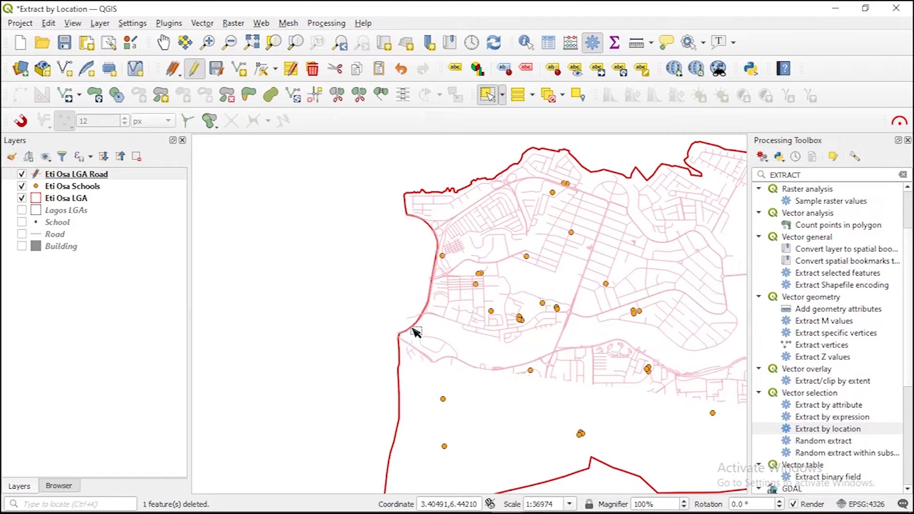
Delete the last three road stubs beyond the coastline boundary.
scroll(396, 345, "up", 2)
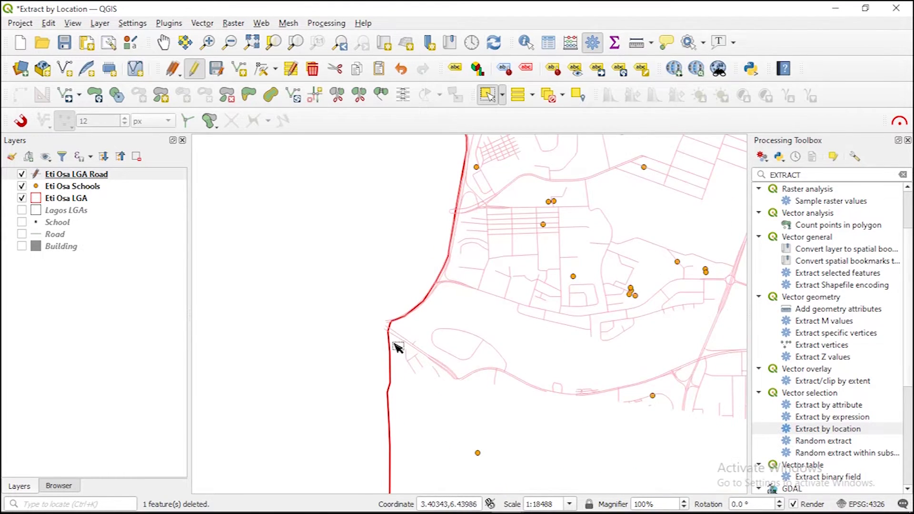
left_click(389, 326)
key("Delete")
left_click(389, 319)
key("Delete")
left_click(389, 310)
key("Delete")
scroll(402, 327, "down", 3)
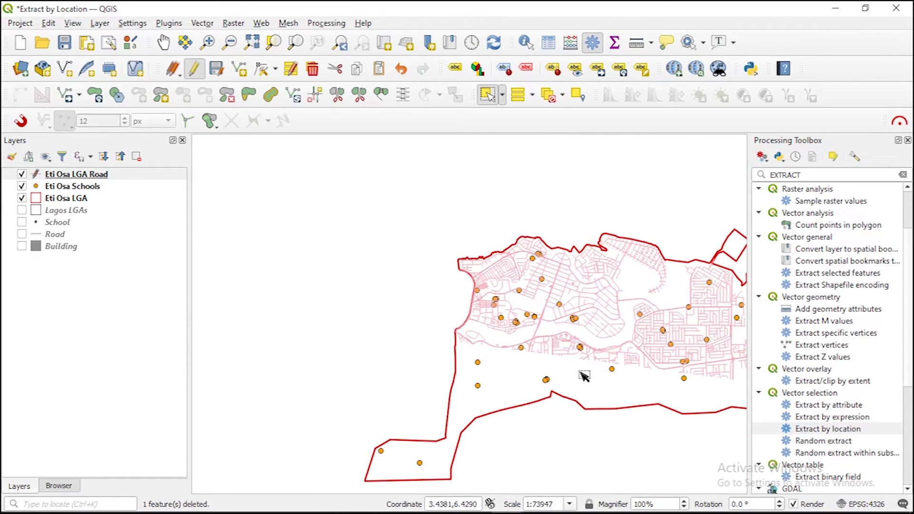
left_click_drag(581, 374, 383, 356)
scroll(476, 356, "down", 1)
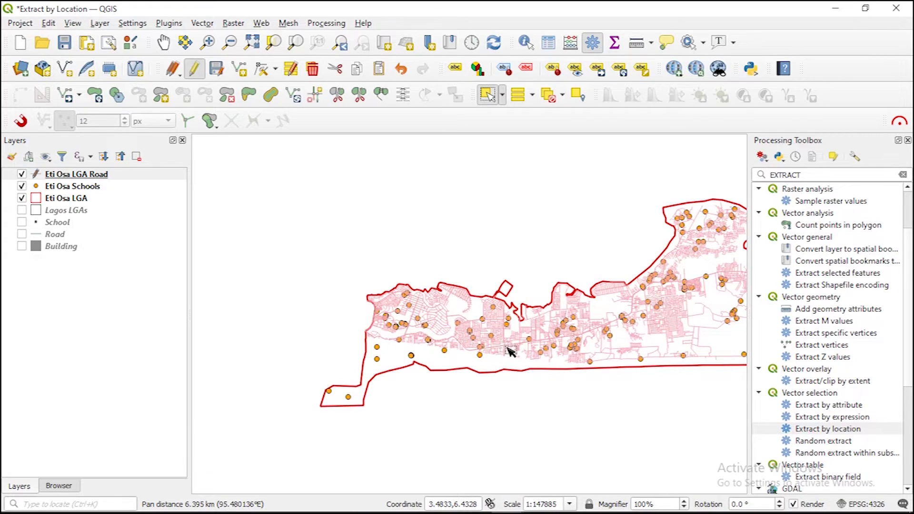
Save the Eti Osa LGA Road edits and switch off editing for the layer.
left_click_drag(564, 393, 467, 402)
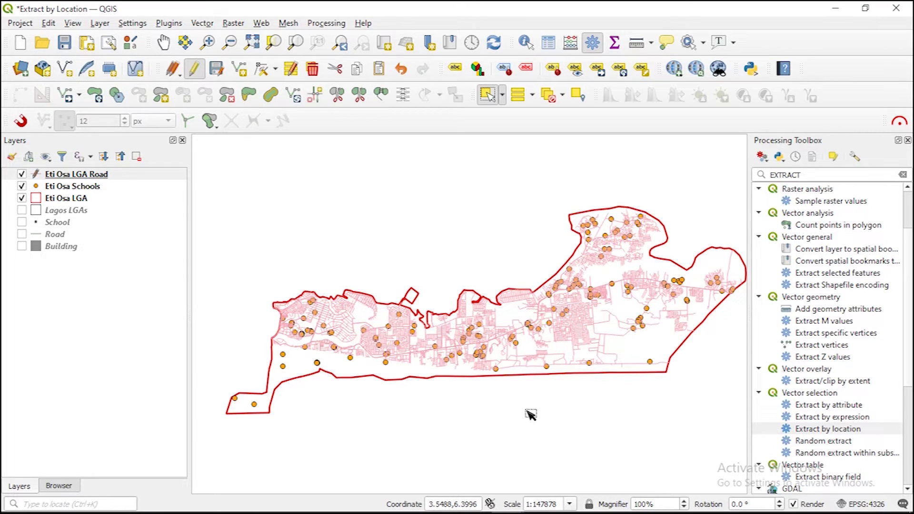
scroll(530, 399, "down", 1)
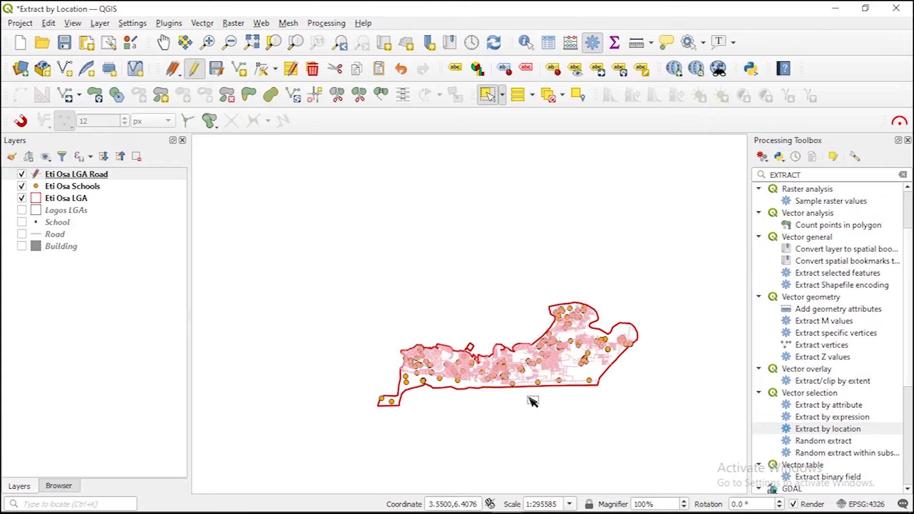
scroll(538, 390, "up", 1)
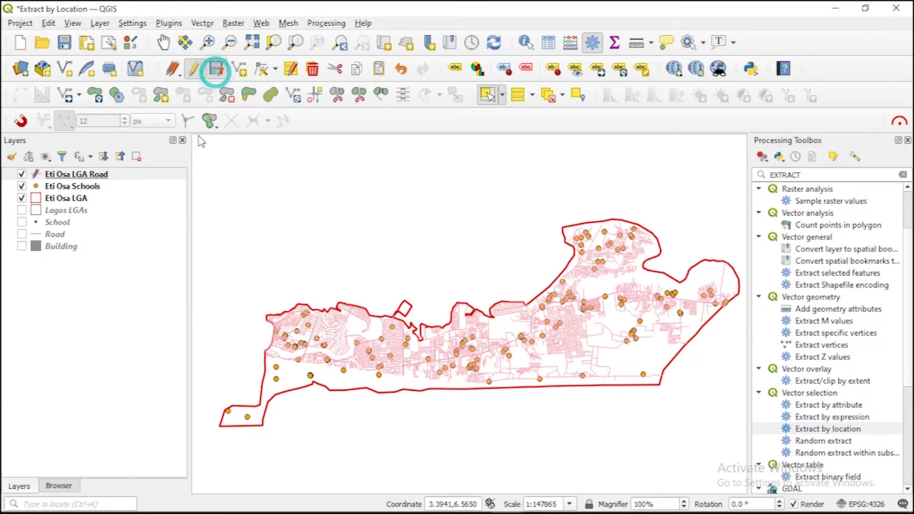
right_click(95, 174)
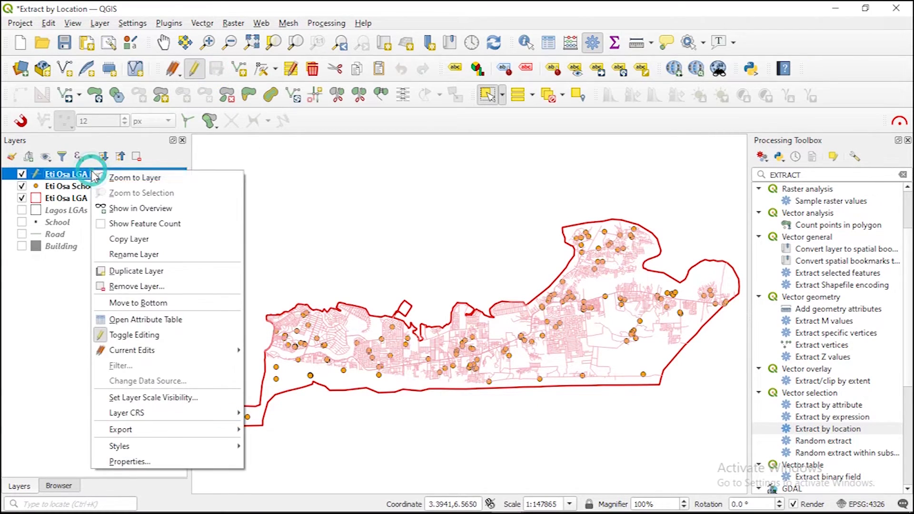
left_click(130, 335)
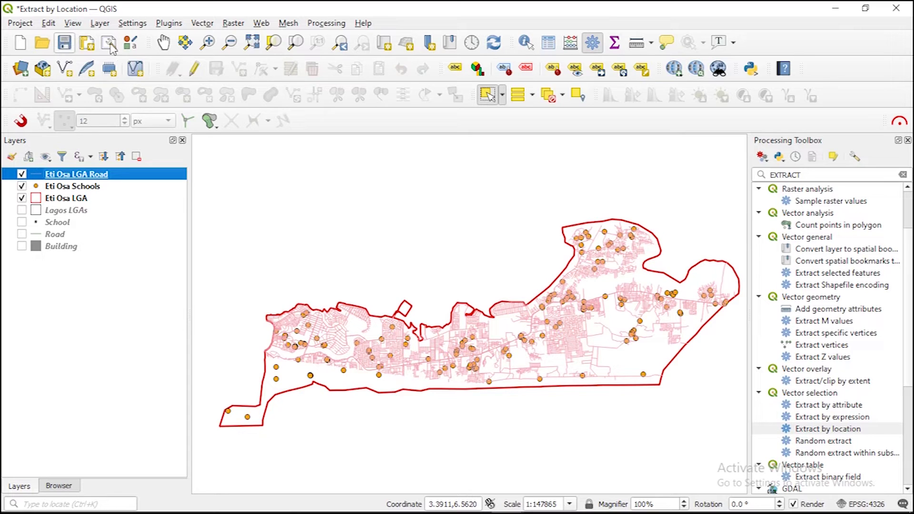
Close both leftover Lagos LGAs attribute table windows from the taskbar previews.
mouse_move(466, 510)
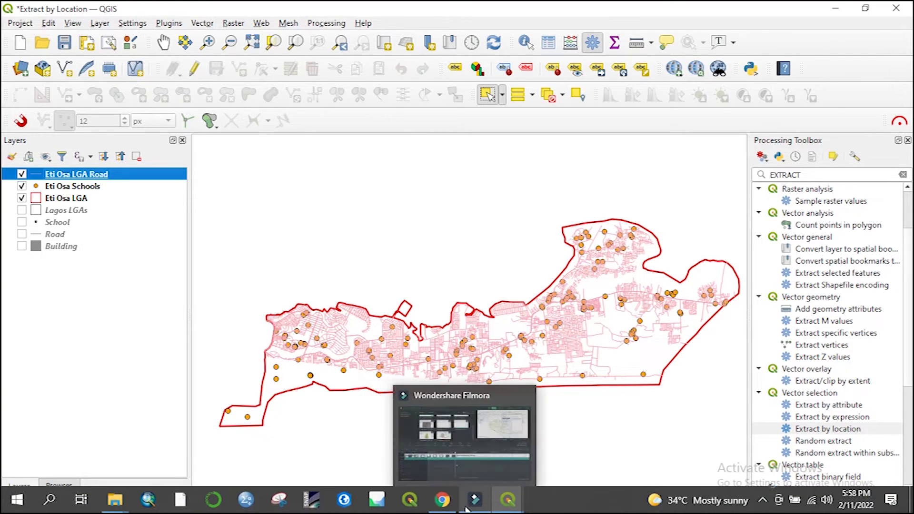
mouse_move(502, 511)
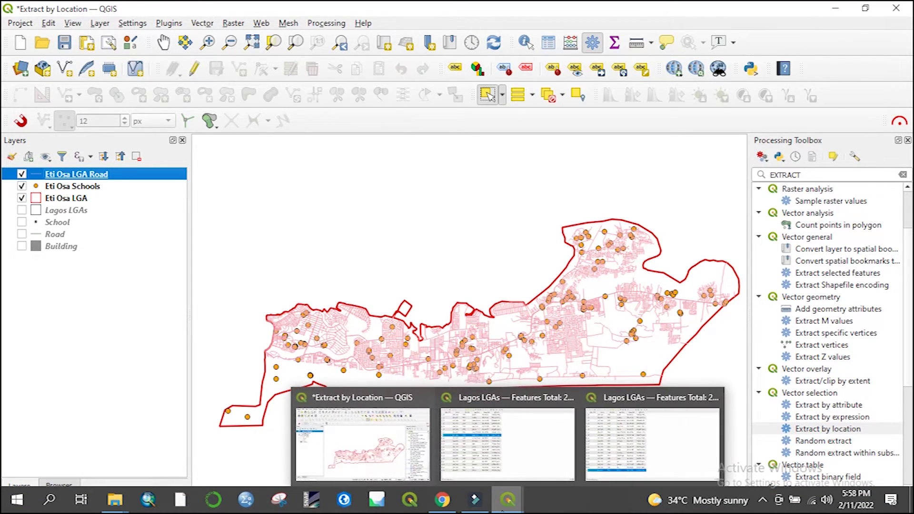
left_click(569, 397)
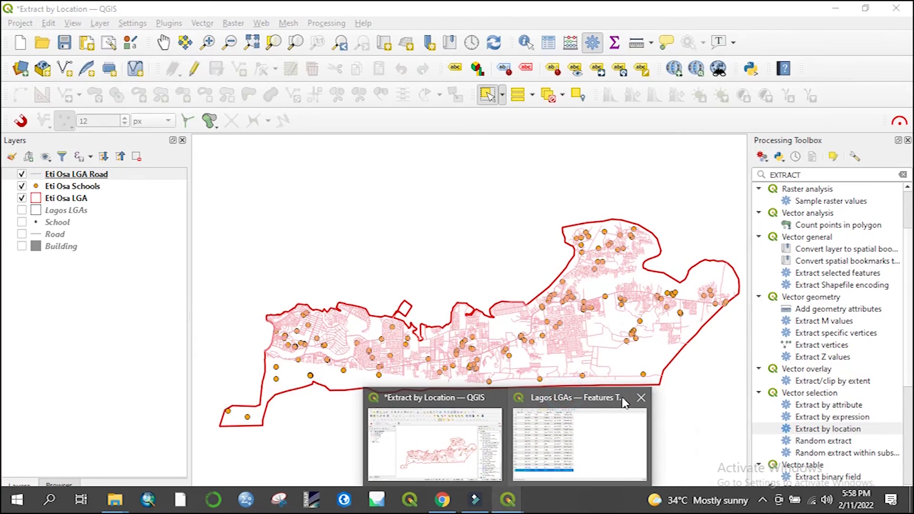
left_click(637, 397)
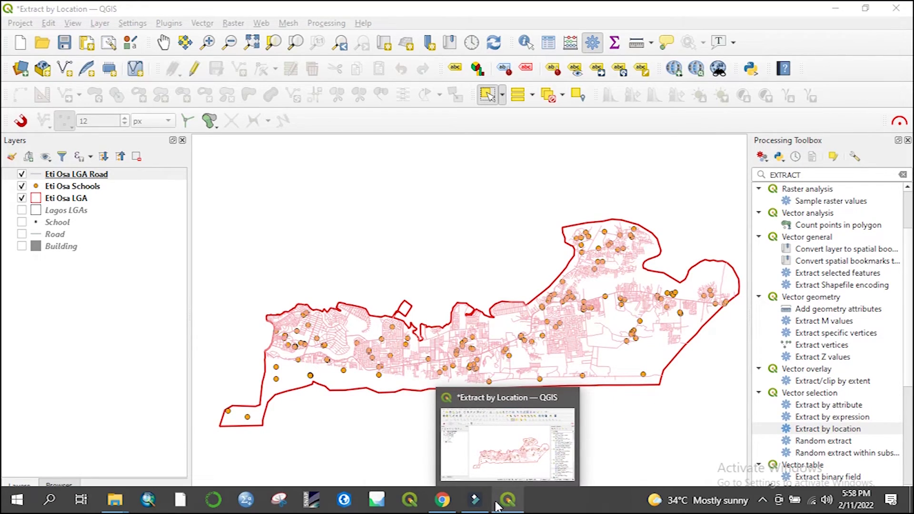